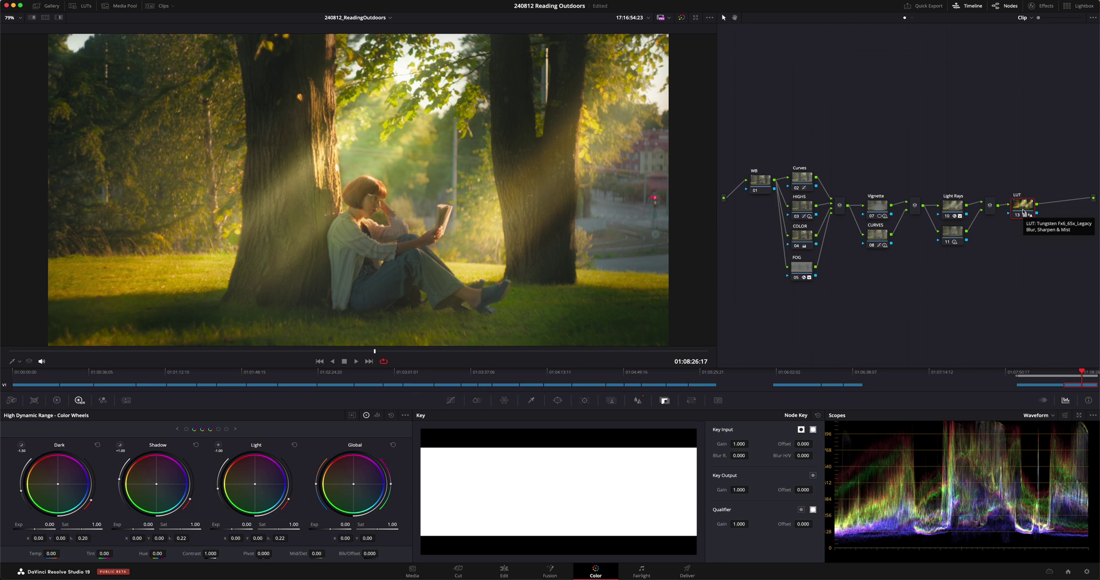
Disable the LUT node, the Light Rays node and the node beneath it, and the Vignette and CURVES nodes on the close shot
drag(969, 156, 943, 217)
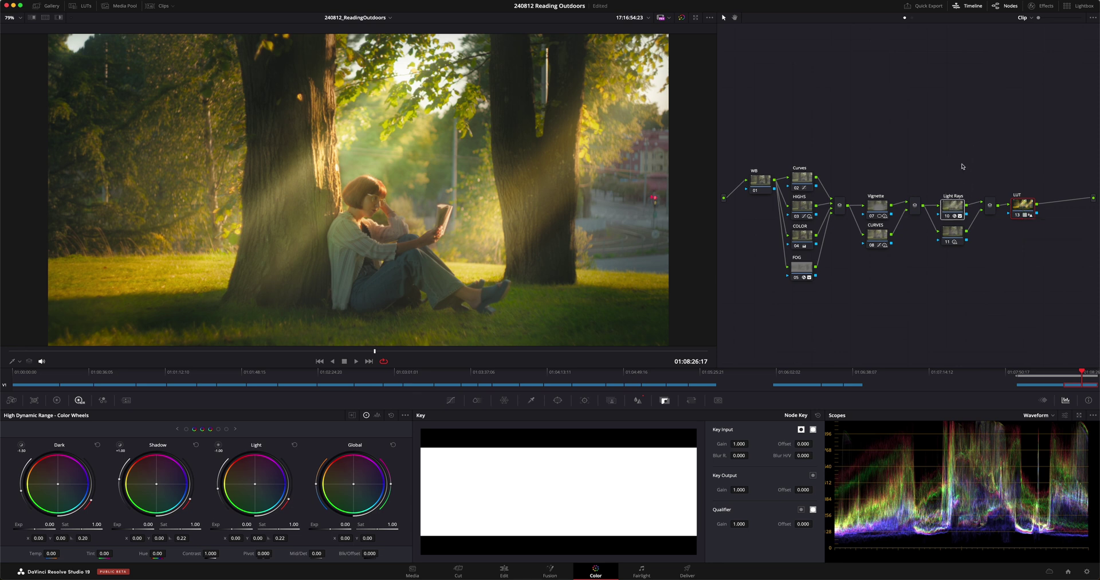
click(856, 321)
click(1017, 216)
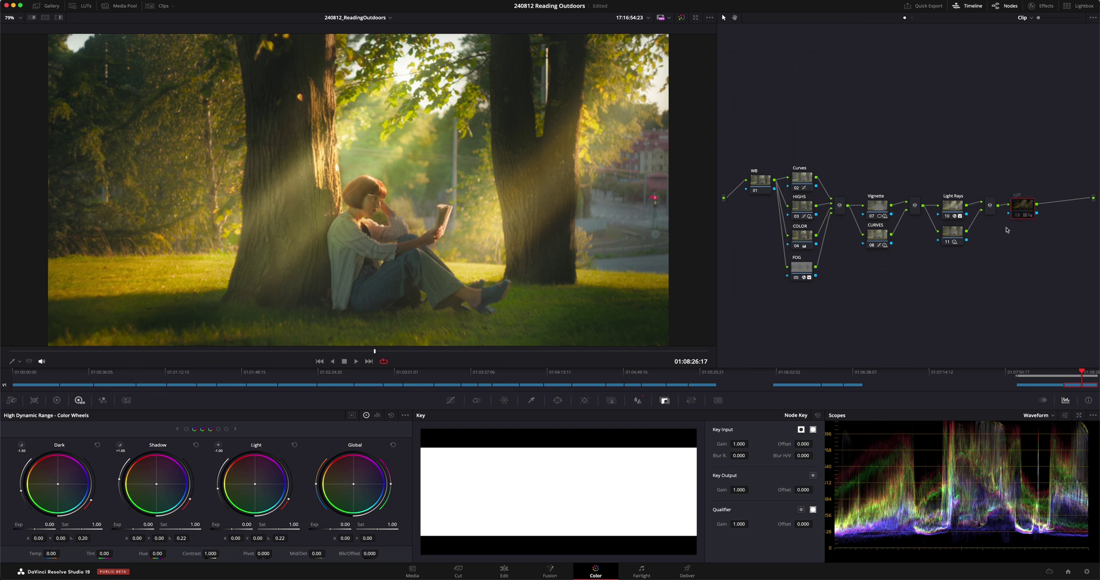
click(946, 243)
click(947, 216)
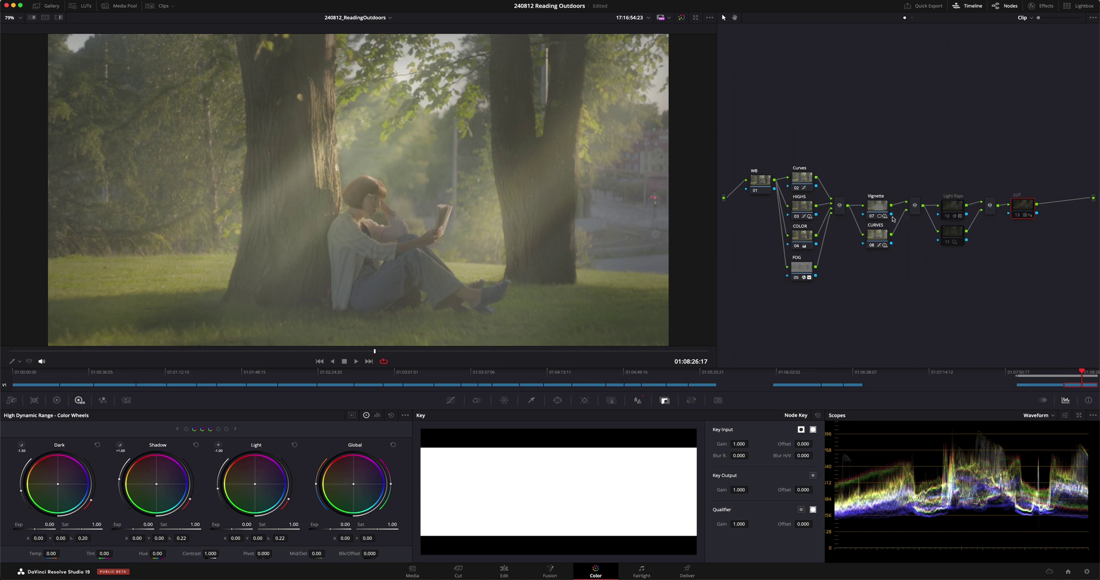
click(871, 216)
click(871, 245)
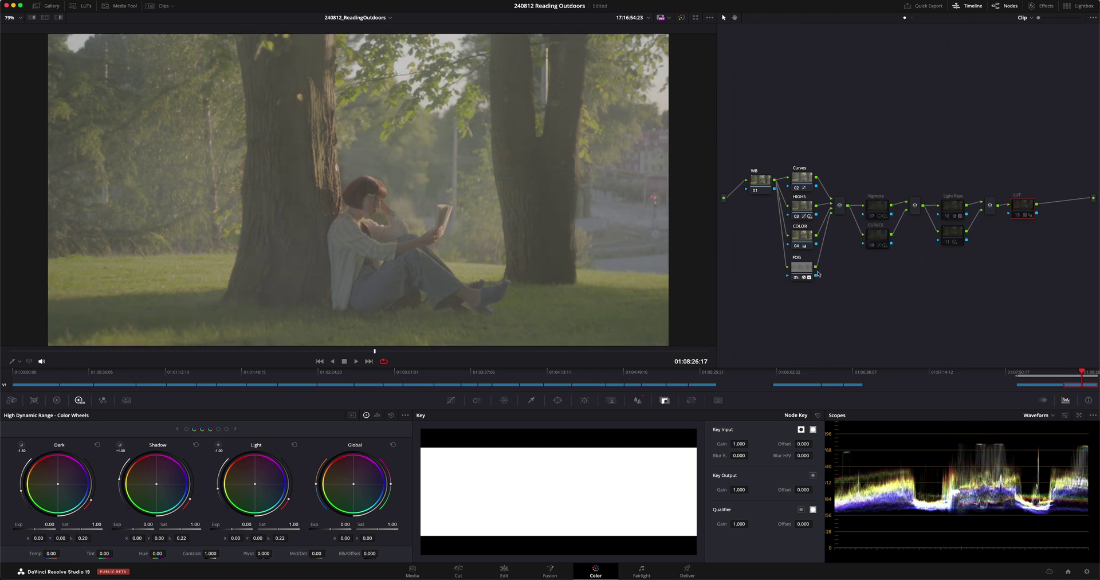
Disable the FOG, COLOR, HIGHS and Curves nodes on the close shot
click(796, 279)
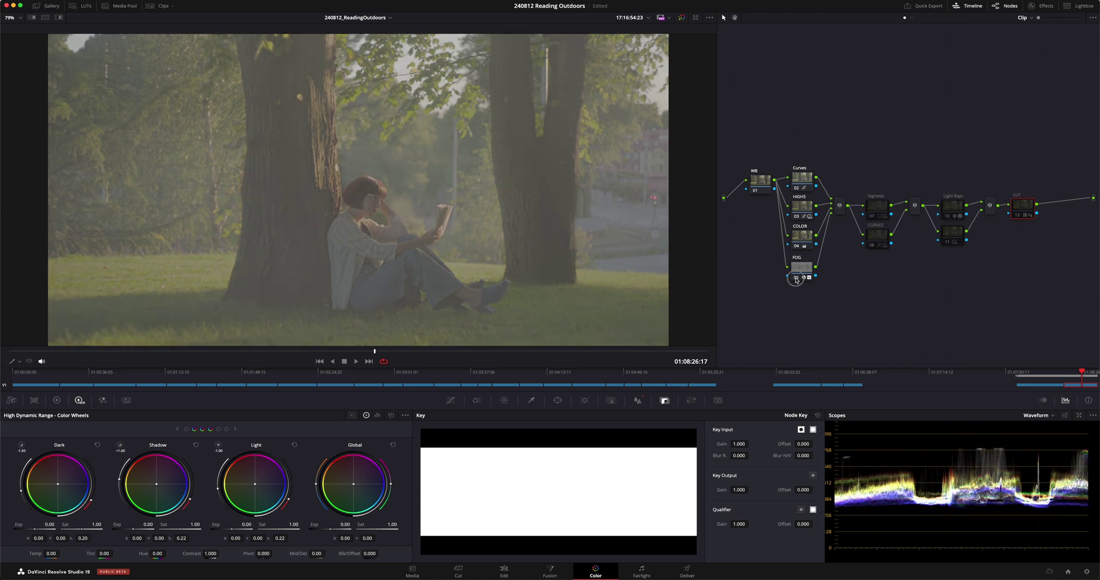
click(797, 228)
click(799, 199)
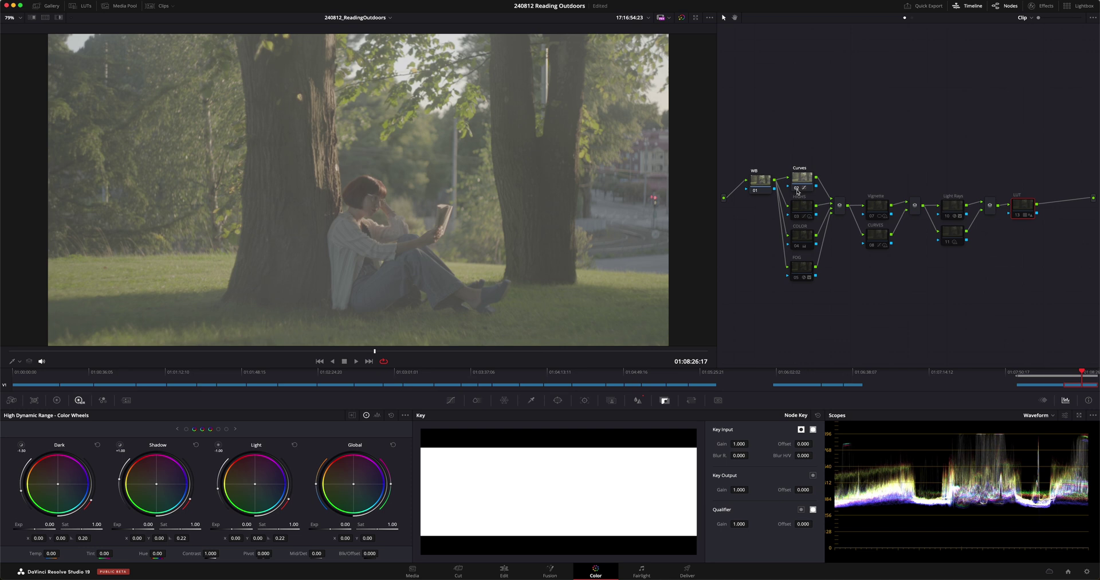
click(797, 189)
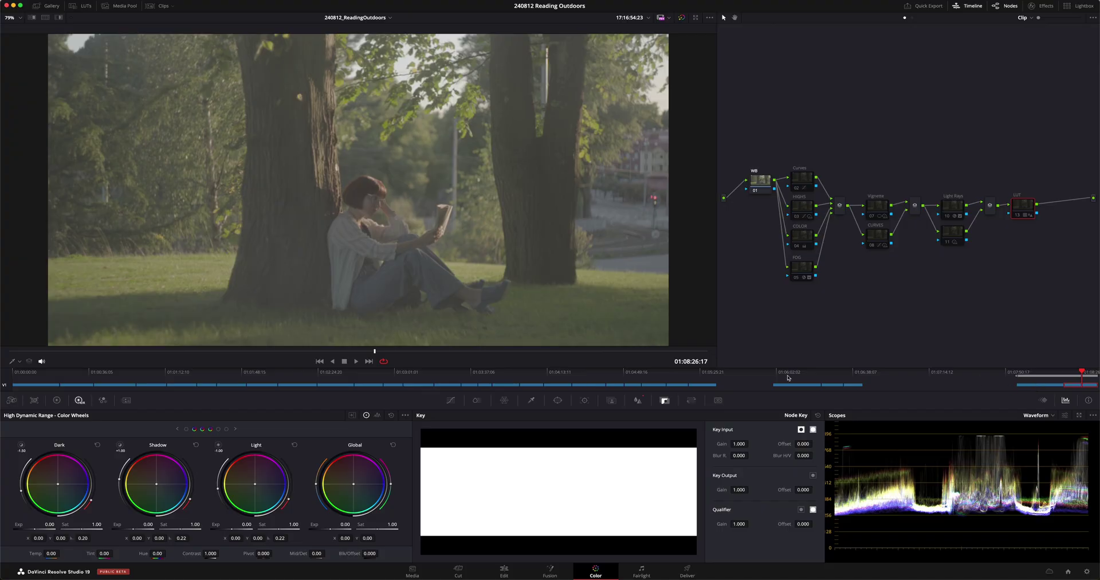
Go to the preceding wide shot and disable its LUT node, Light Rays node and node 11
click(1045, 374)
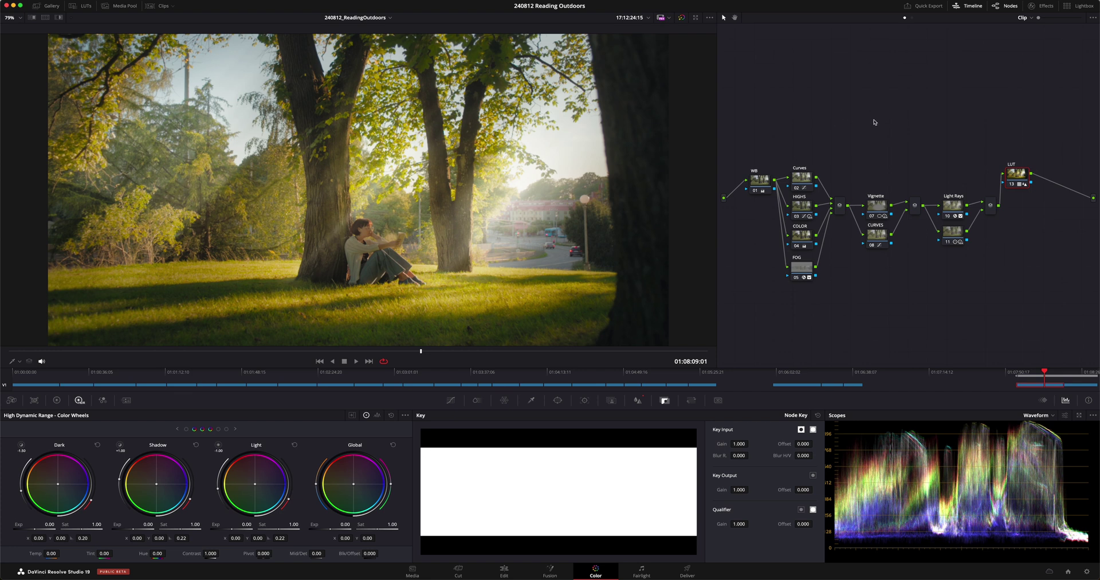
drag(1045, 110, 740, 319)
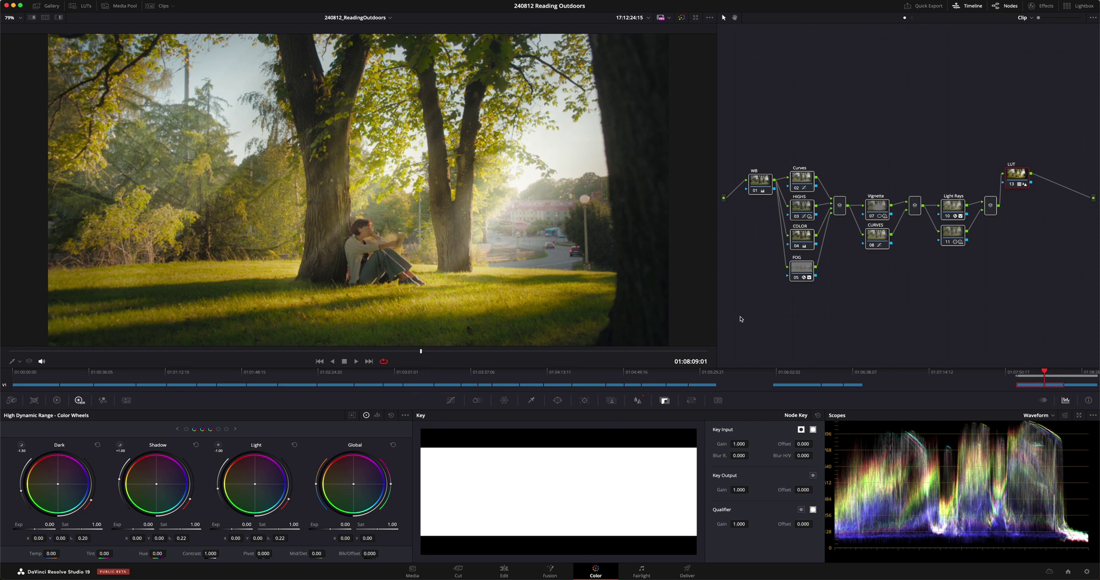
drag(1012, 185, 1020, 186)
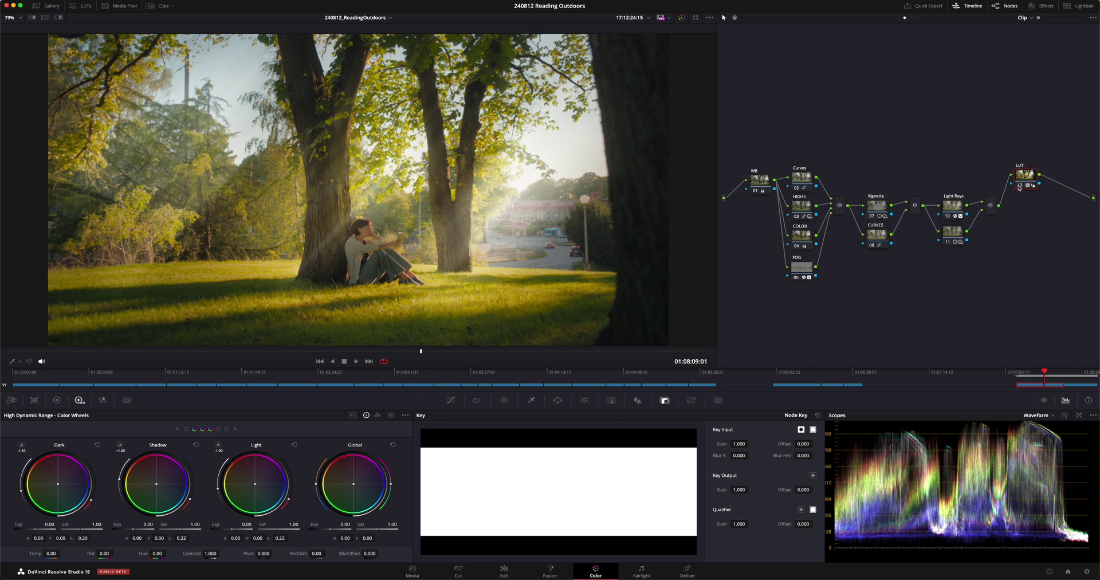
click(1018, 185)
click(946, 216)
click(947, 241)
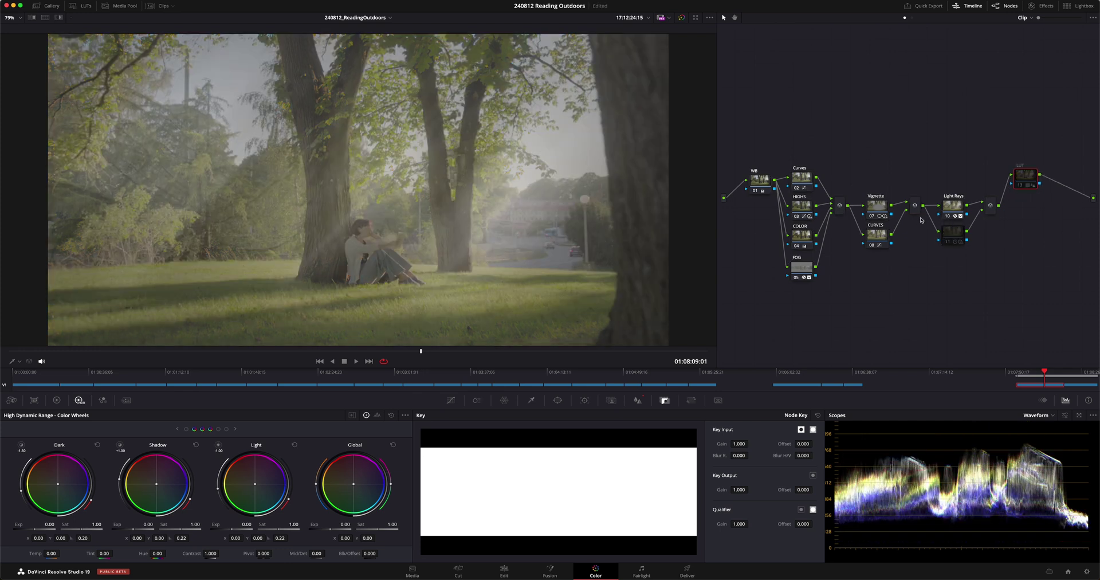
Disable the Vignette, CURVES, FOG, COLOR, HIGHS and Curves nodes on the wide shot
click(872, 217)
click(872, 245)
click(796, 277)
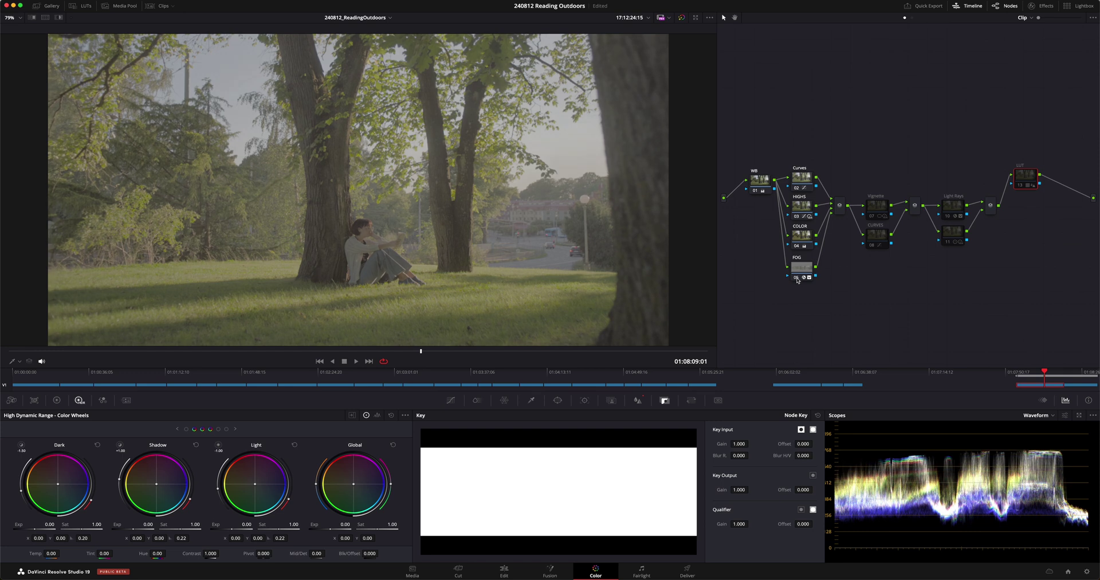
click(797, 246)
click(797, 216)
click(797, 187)
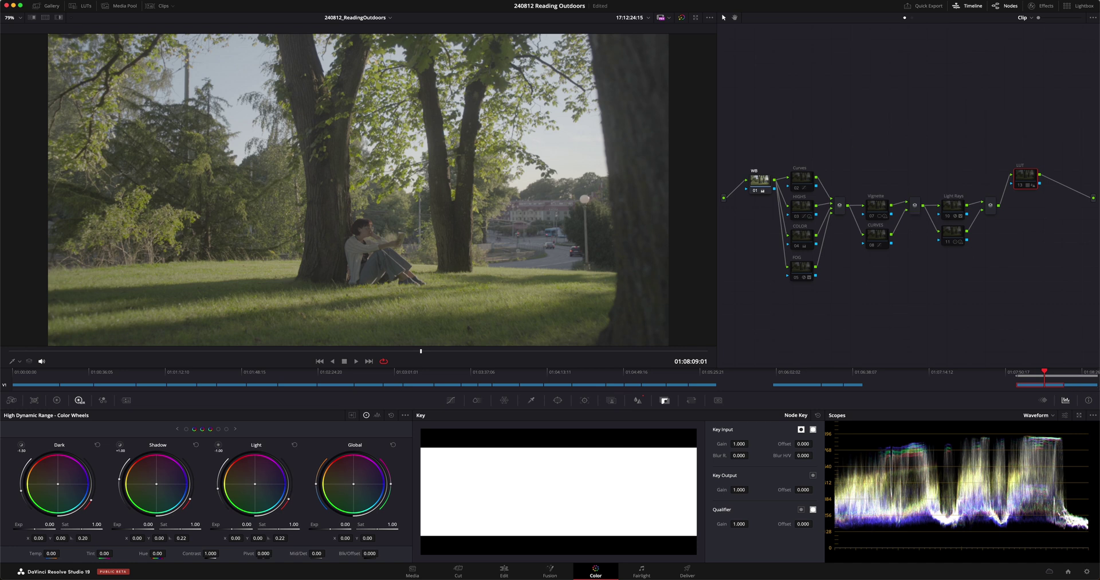
Compare the ungraded wide and close shots by switching between them, ending on the wide shot
click(1077, 374)
click(1040, 374)
click(1080, 374)
click(1040, 373)
click(1079, 374)
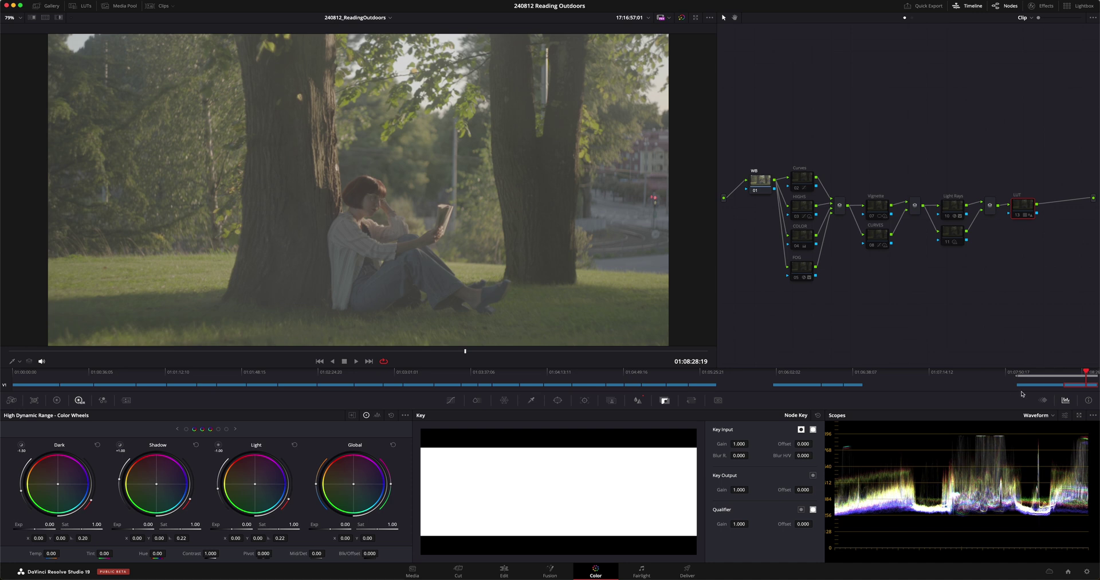
click(1039, 375)
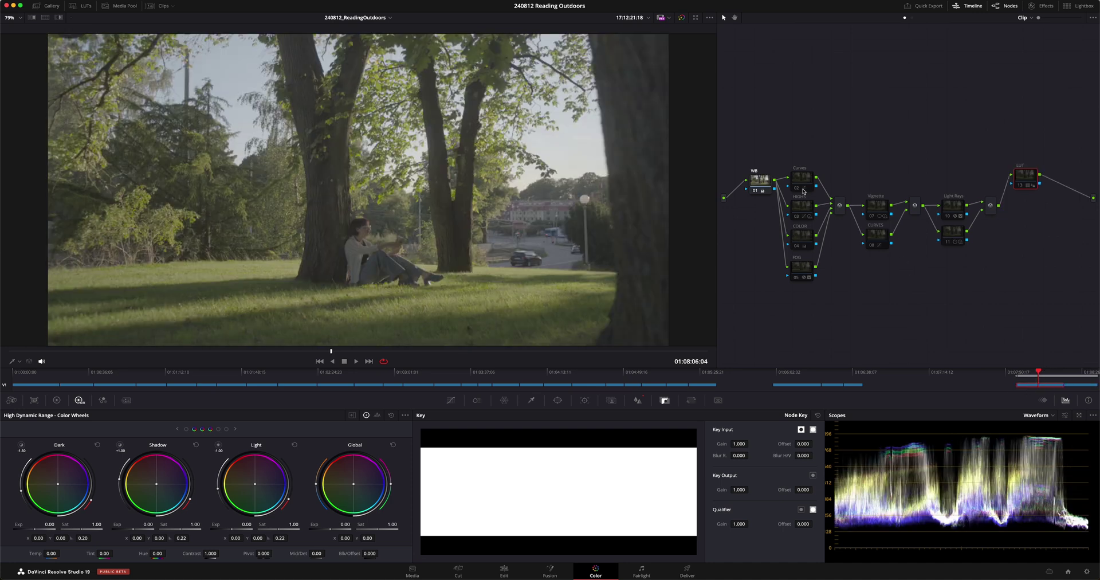
Re-enable the Curves, HIGHS, COLOR, Vignette, CURVES and LUT nodes on the wide shot, leaving FOG and the light-ray nodes off
click(796, 216)
click(796, 187)
click(872, 216)
click(872, 216)
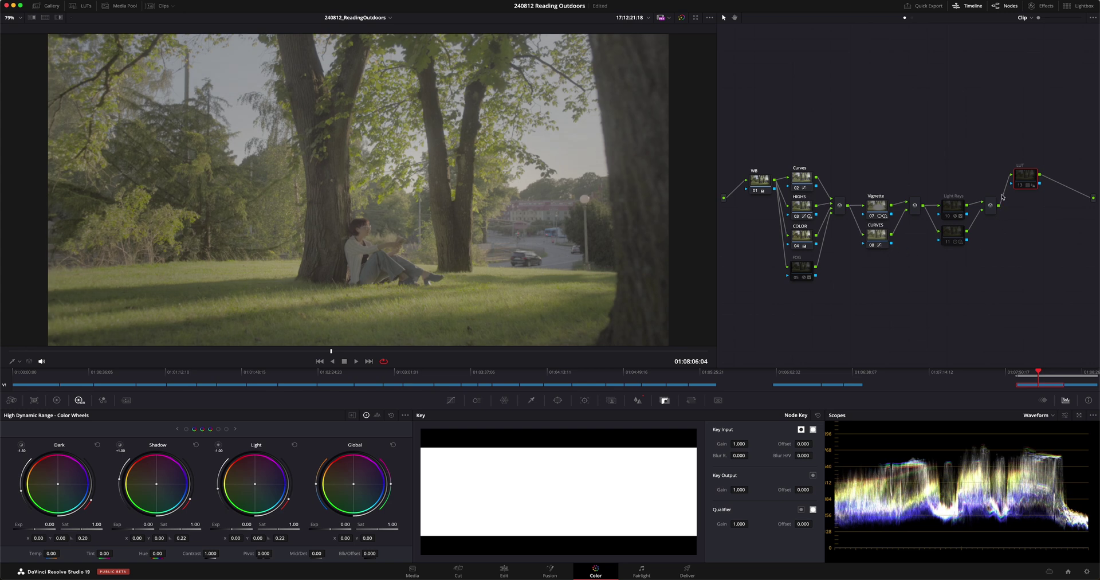
click(1019, 187)
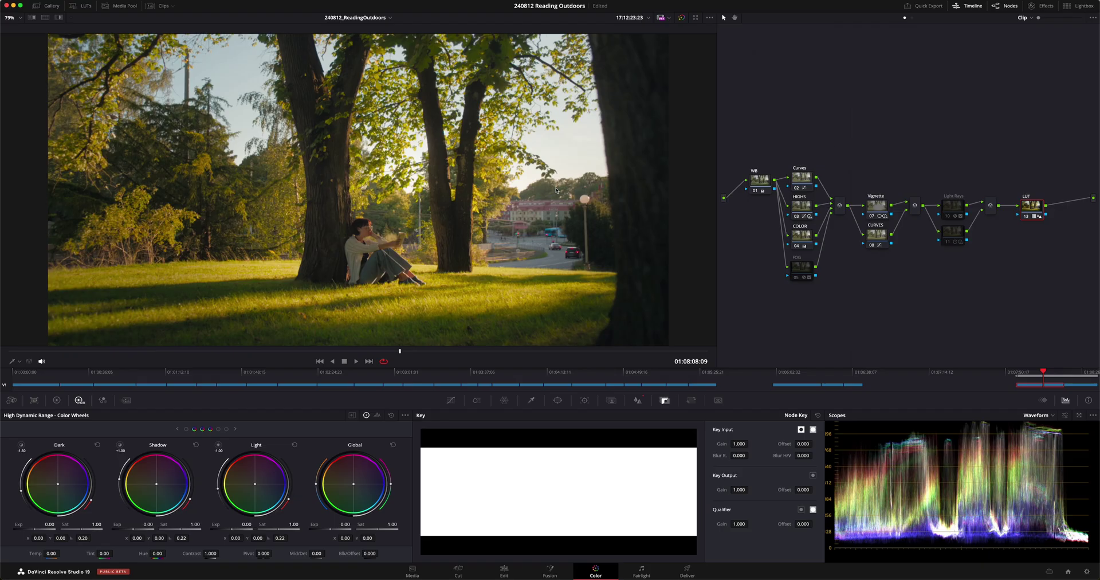
Set the timeline playback resolution to Full and review the wide shot full screen
click(249, 2)
mouse_move(246, 25)
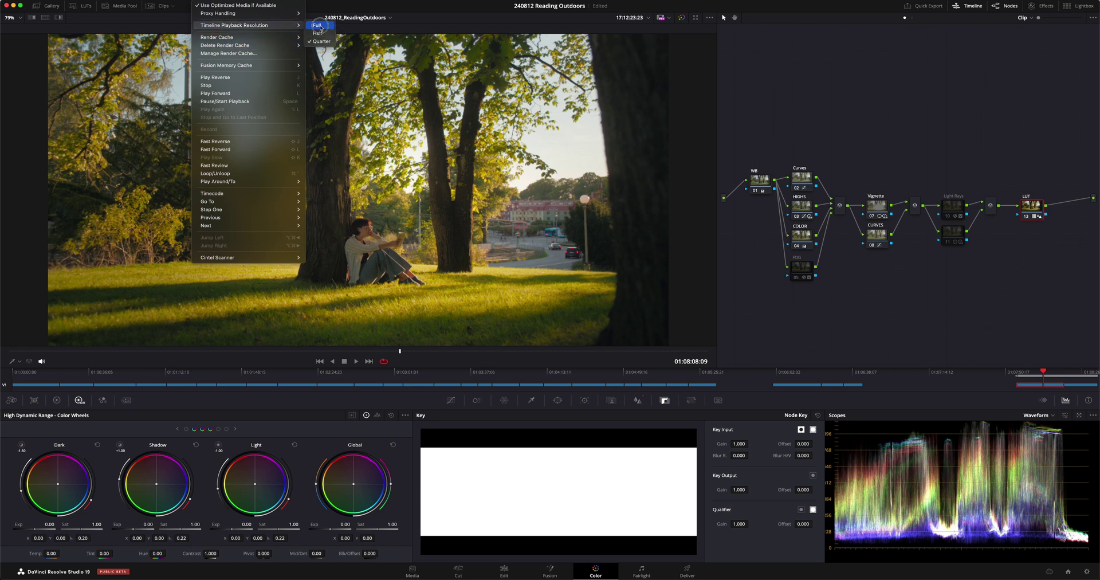
click(317, 26)
key(super+f)
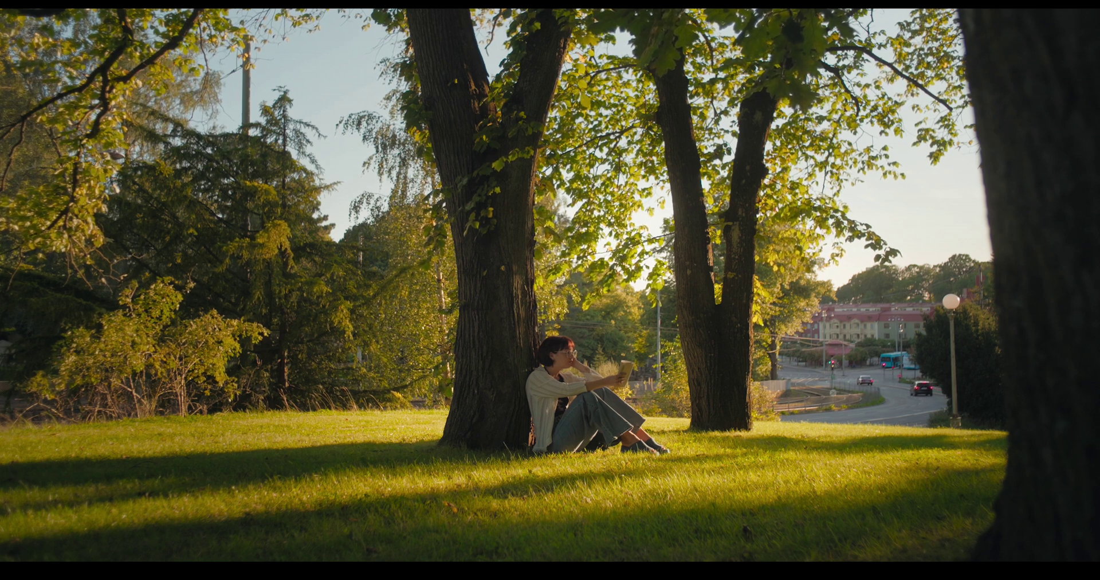
key(super+f)
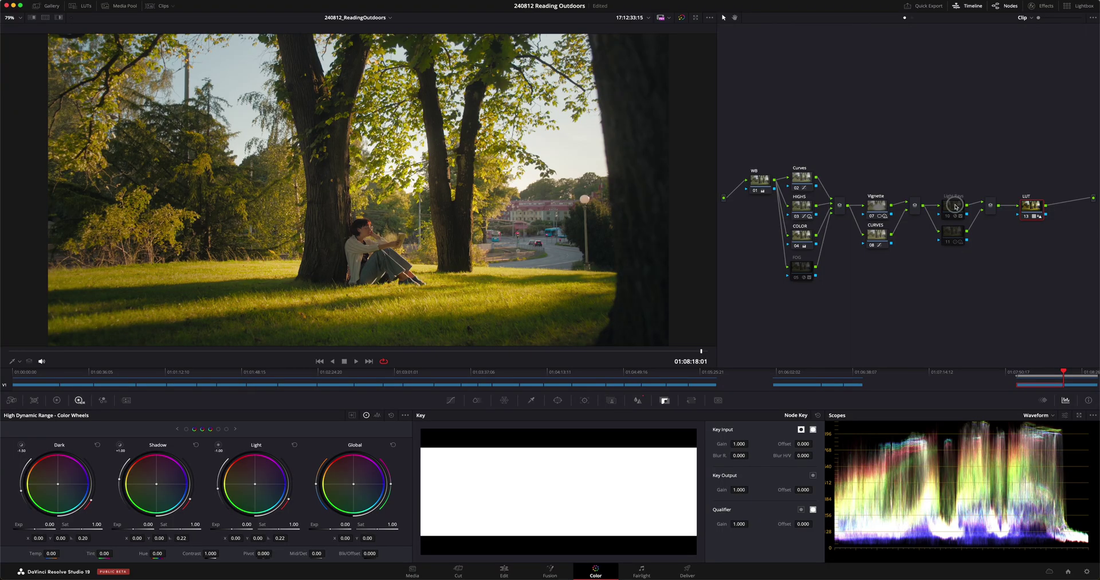
Select the Light Rays node on the wide shot and enable it
click(955, 207)
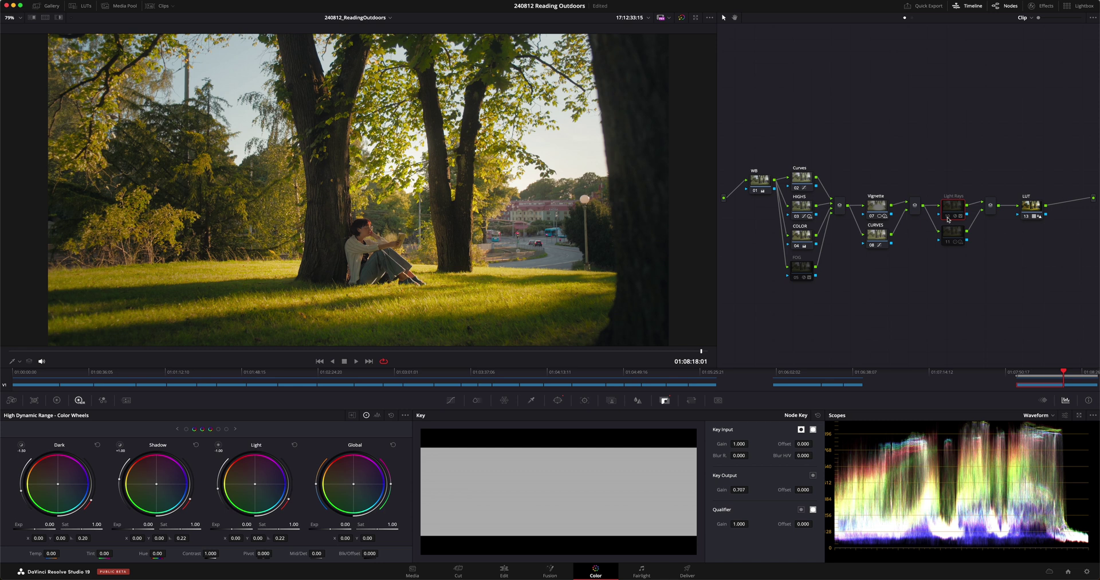
click(947, 217)
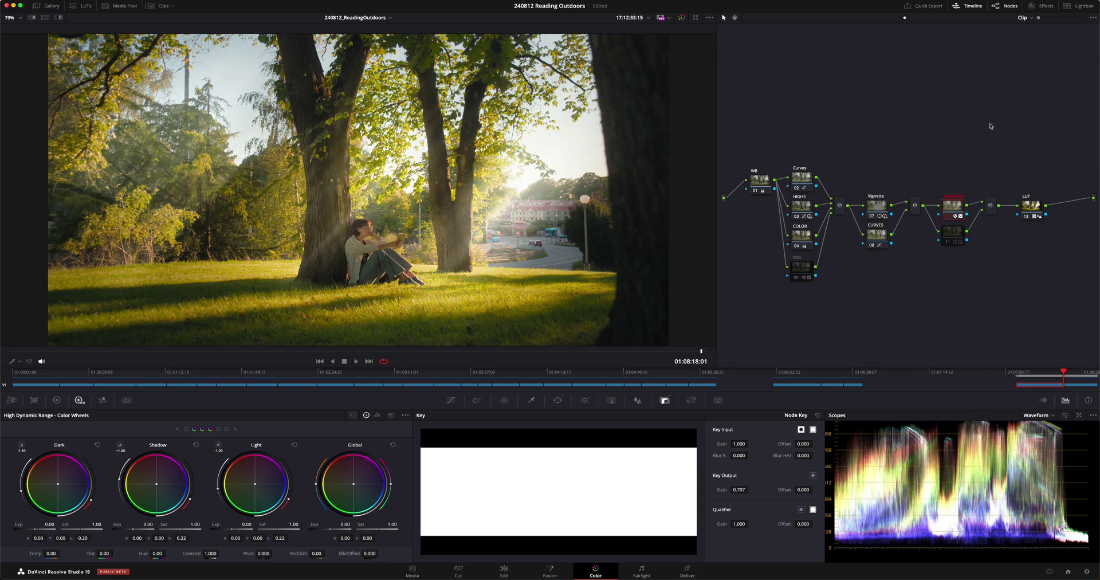
click(1046, 7)
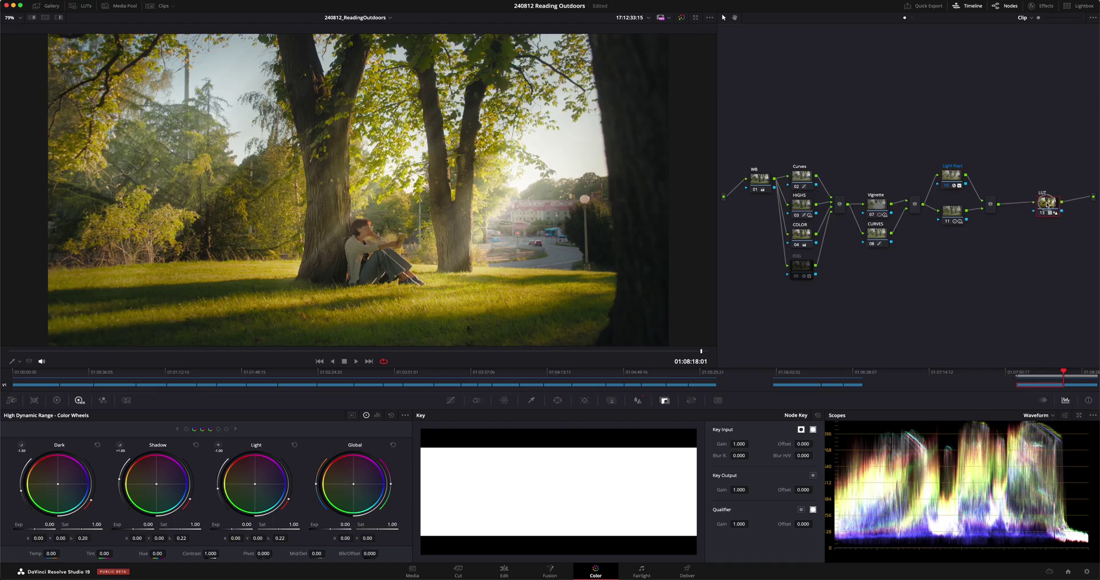
Insert a new serial node before the LUT node and place it above the node chain
drag(1047, 204, 1053, 207)
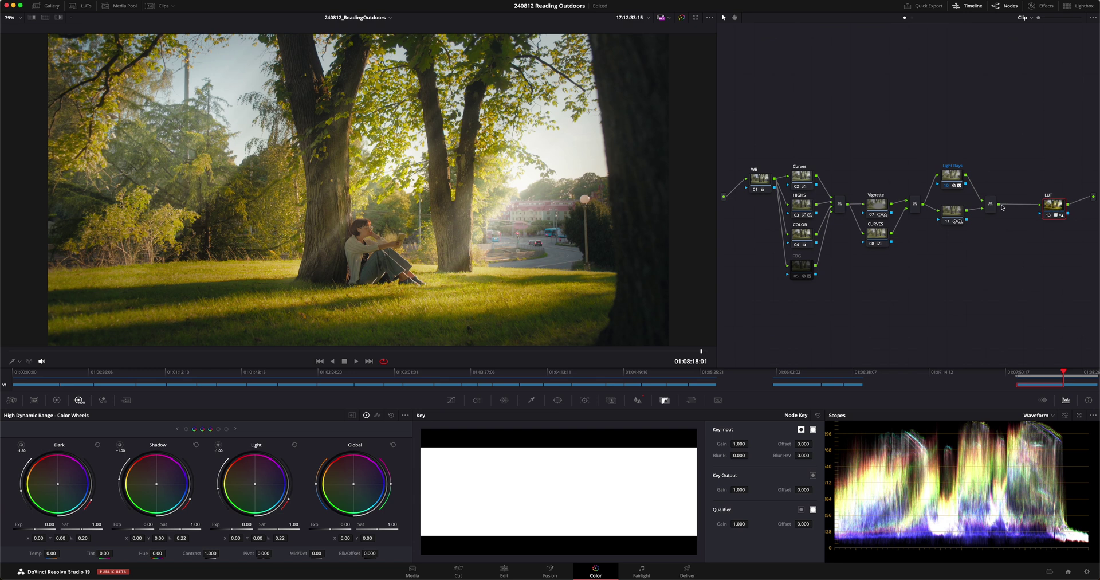
key(shift+s)
drag(1019, 207, 1021, 157)
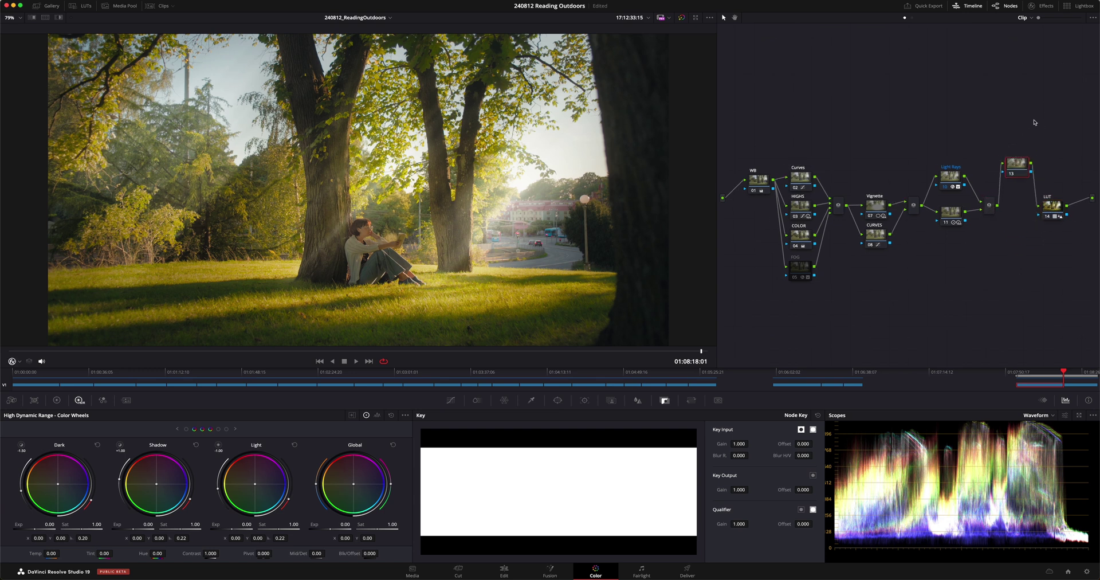
Apply the Light Rays effect to the new node and disable the existing Light Rays node and node 11
click(1041, 5)
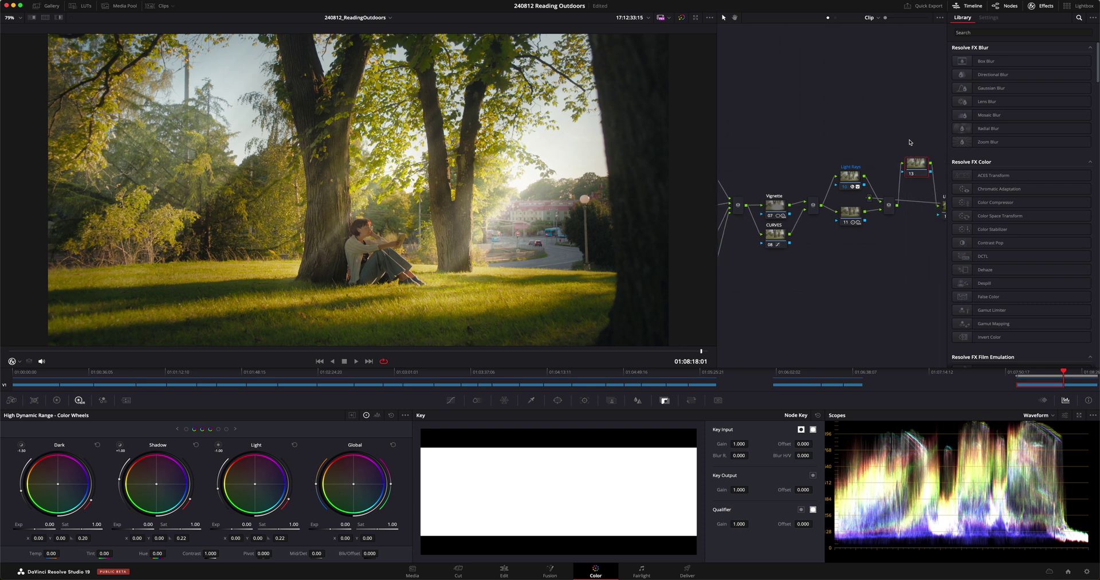
click(988, 34)
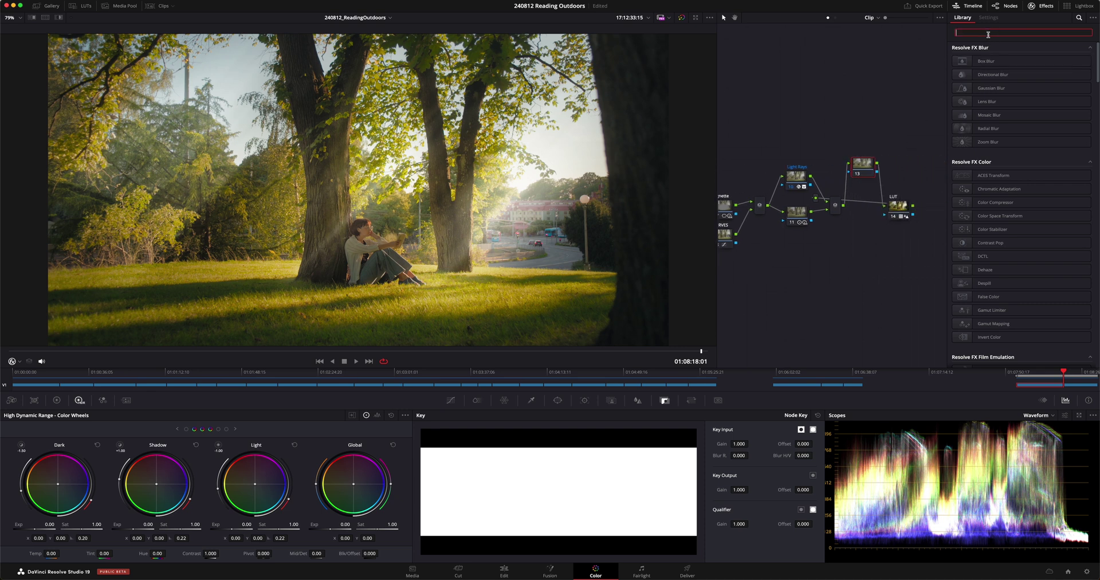
text(ligh)
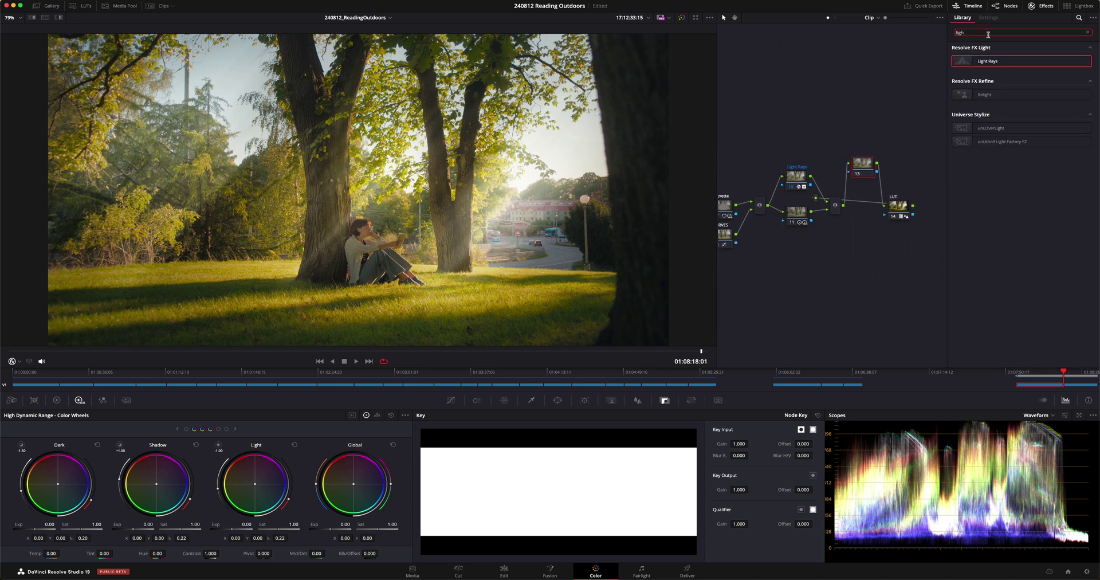
drag(996, 63, 864, 163)
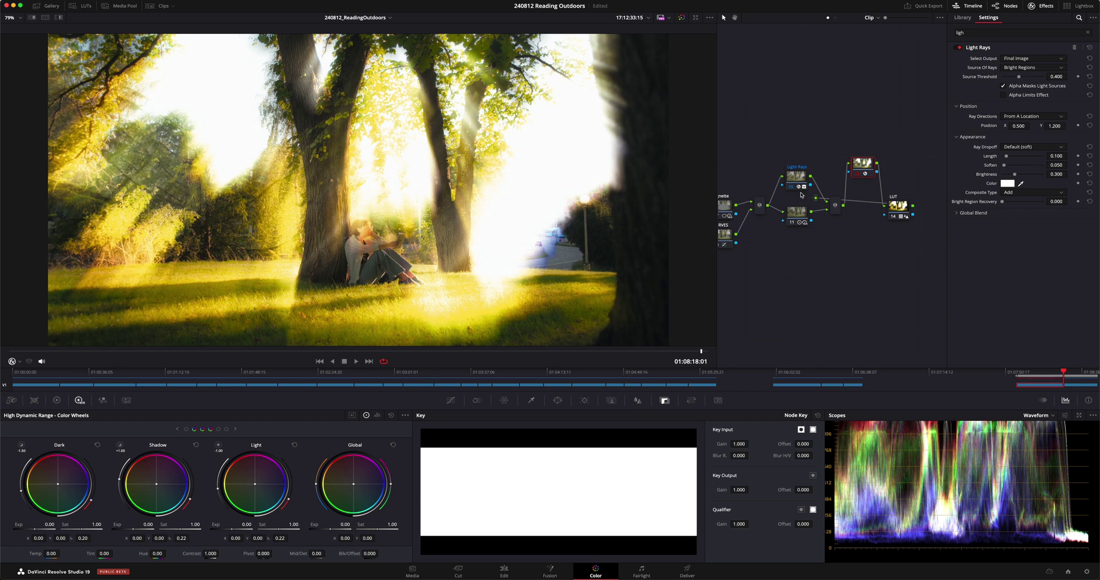
key(ctrl+d)
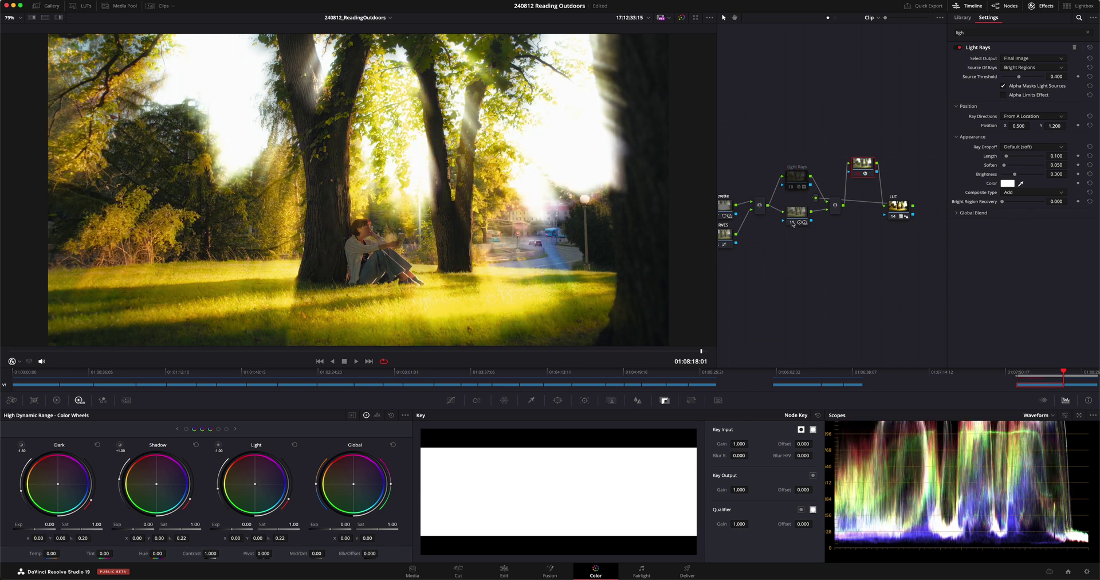
click(793, 222)
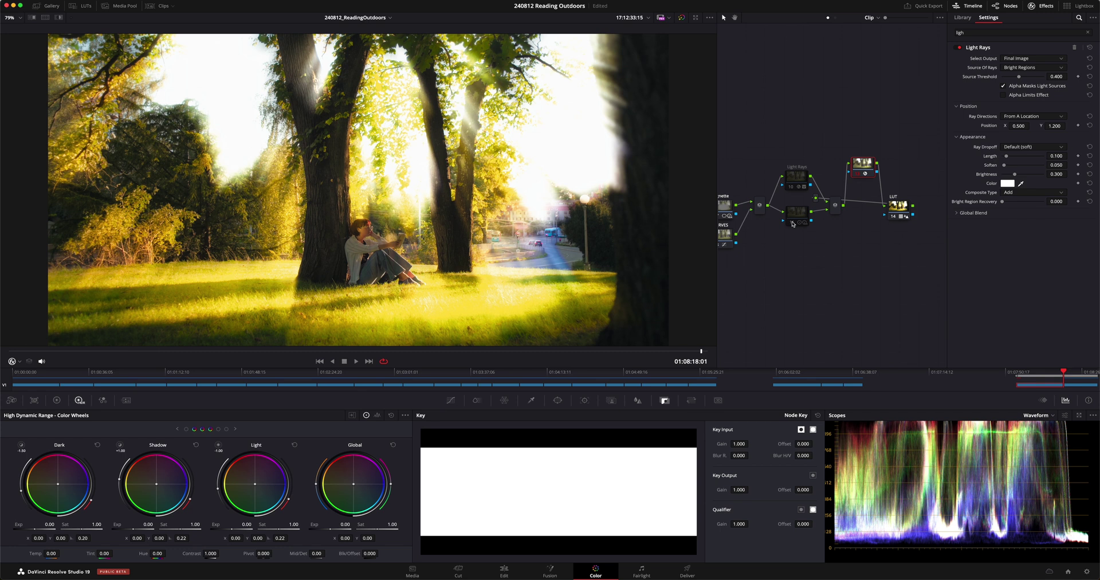
Remove the Light Rays effect from node 13, delete the node and clear the effects search
drag(865, 168, 874, 155)
click(1074, 47)
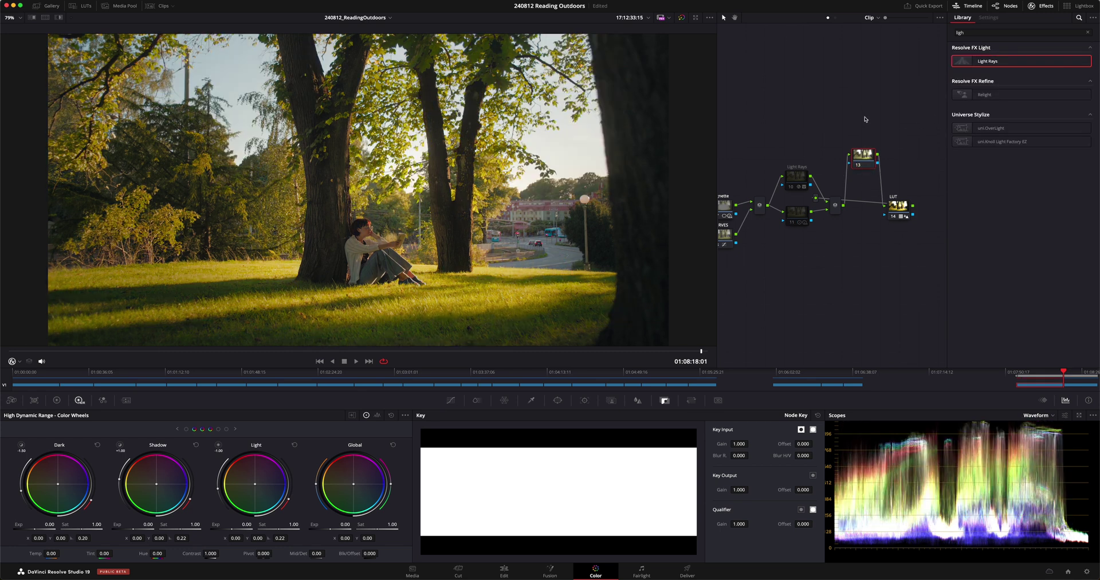
key(Delete)
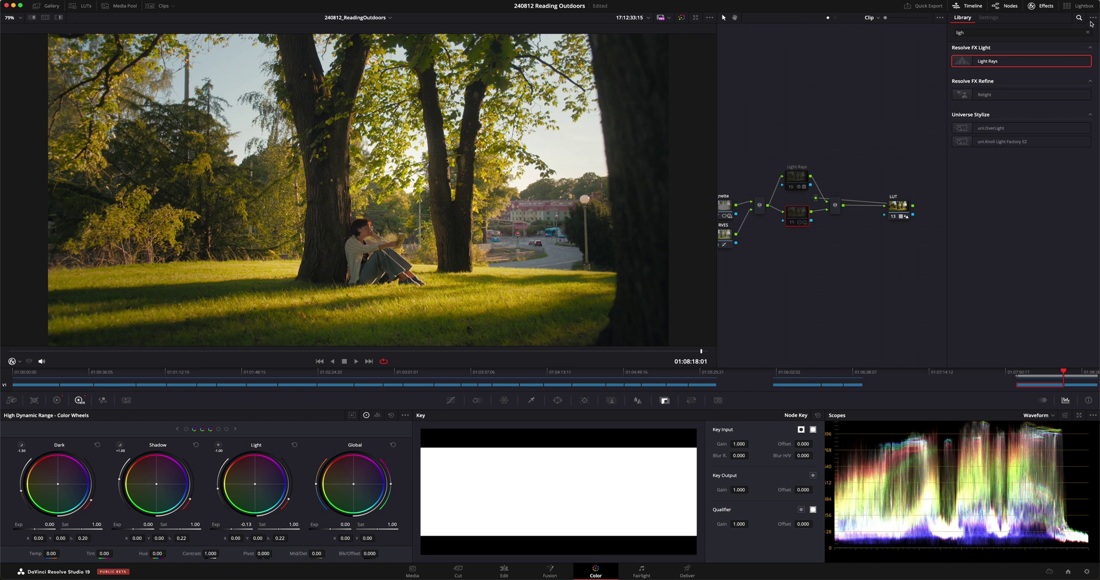
click(1087, 32)
Move the LUT node slightly lower, re-enable the original Light Rays node and open its effect settings
click(897, 205)
click(1033, 6)
drag(1044, 169, 1037, 213)
click(954, 177)
click(946, 188)
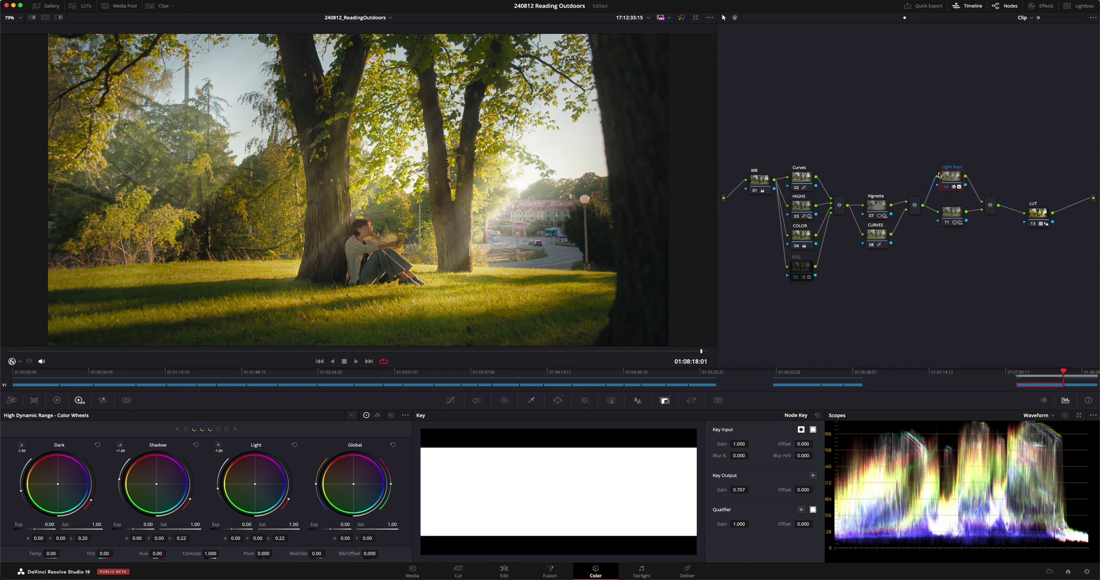
click(1042, 6)
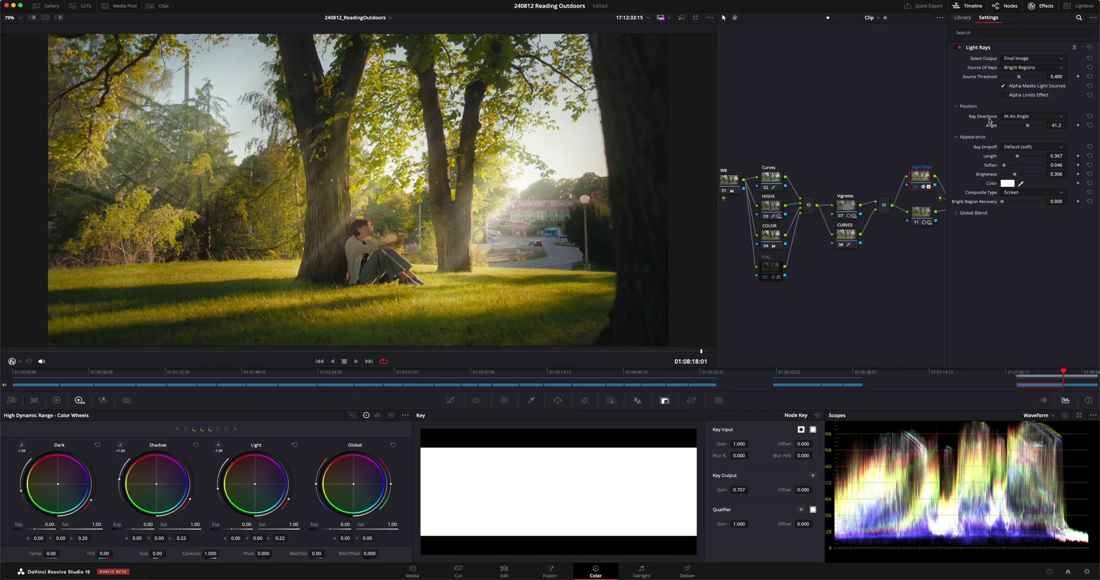
Try different Light Rays angles, return the angle to 41.2, and set the ray length to 0.331
click(1018, 118)
click(1024, 127)
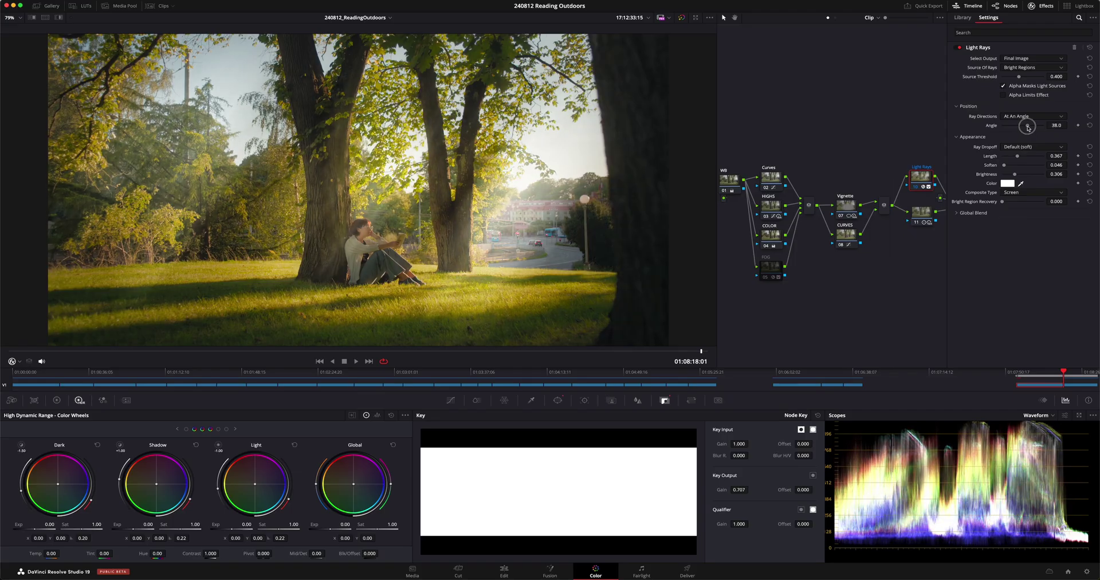
drag(1014, 127, 1028, 131)
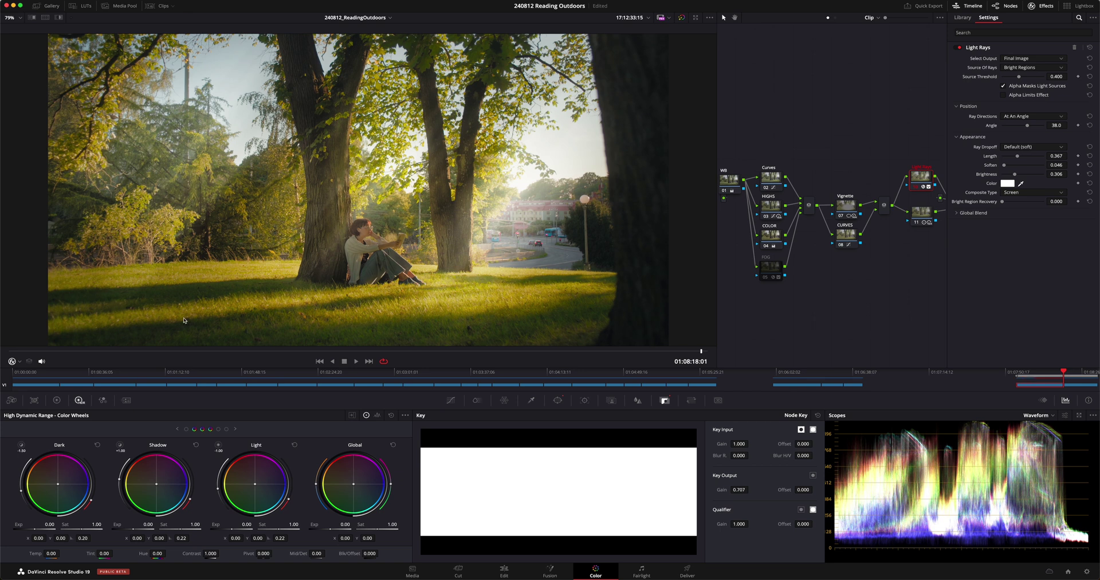
drag(1023, 129, 1028, 130)
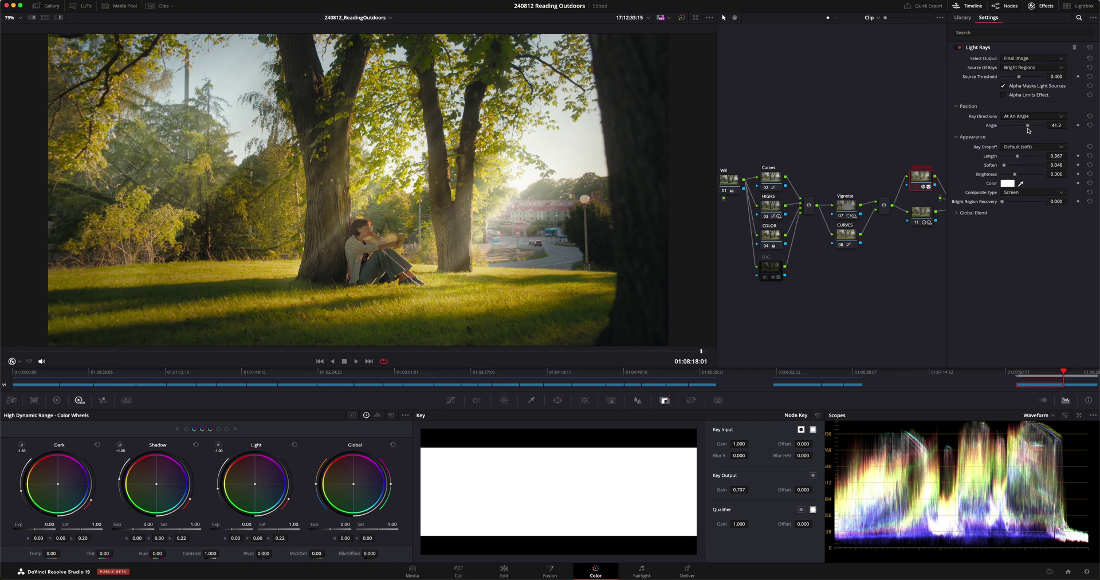
drag(1017, 155, 1015, 158)
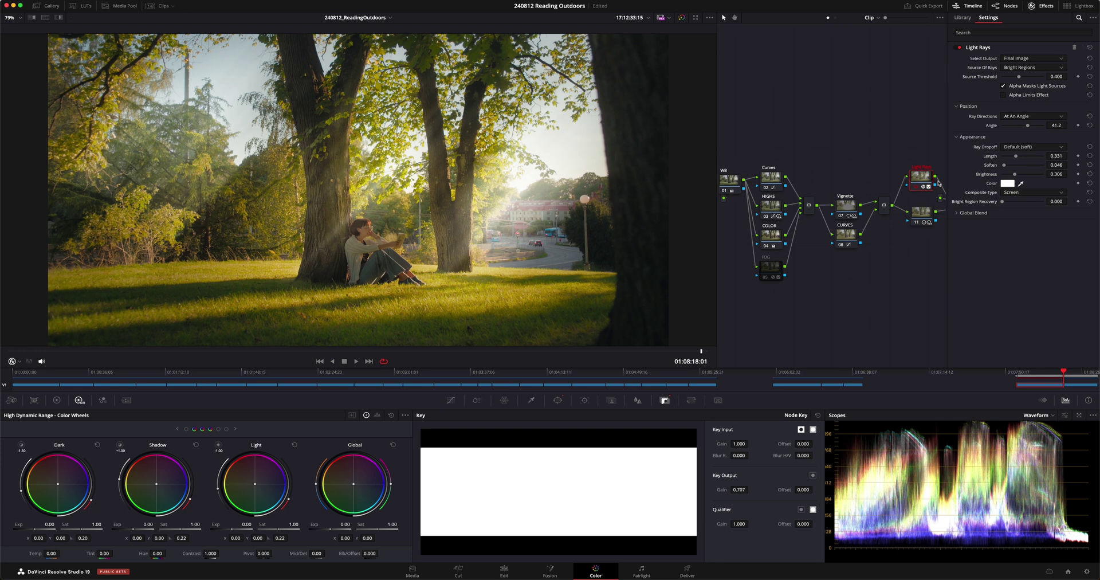
Set the Light Rays Soften value to 0.057 and raise the Brightness to 0.422
drag(1004, 167, 962, 167)
mouse_move(1047, 165)
mouse_down()
mouse_move(1074, 166)
mouse_move(1053, 165)
mouse_up()
drag(1053, 165, 1054, 165)
drag(1014, 175, 1021, 174)
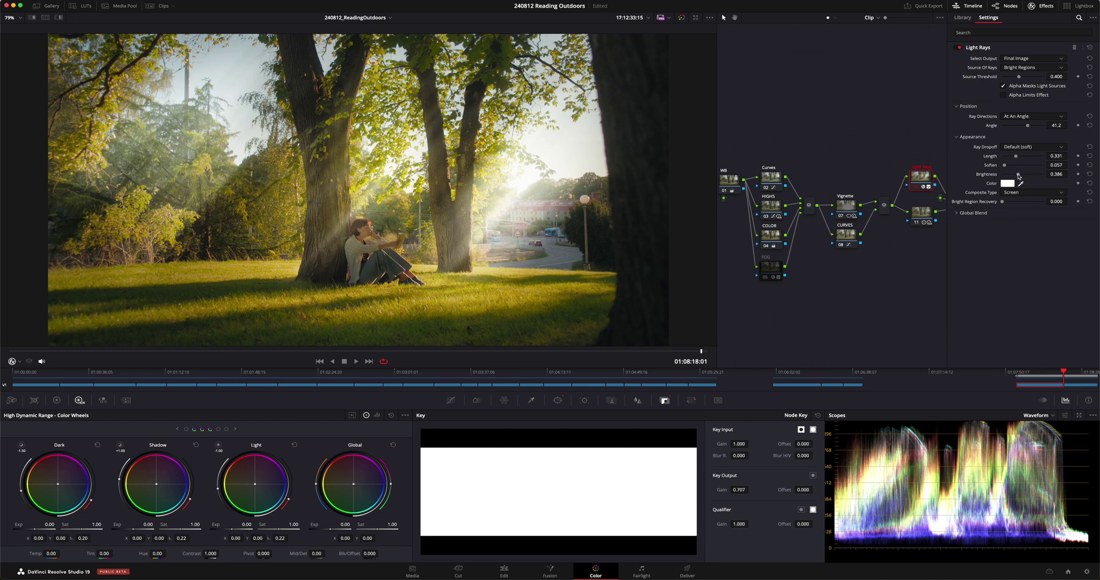
mouse_move(1018, 175)
mouse_down()
mouse_move(1041, 177)
mouse_move(1020, 179)
mouse_up()
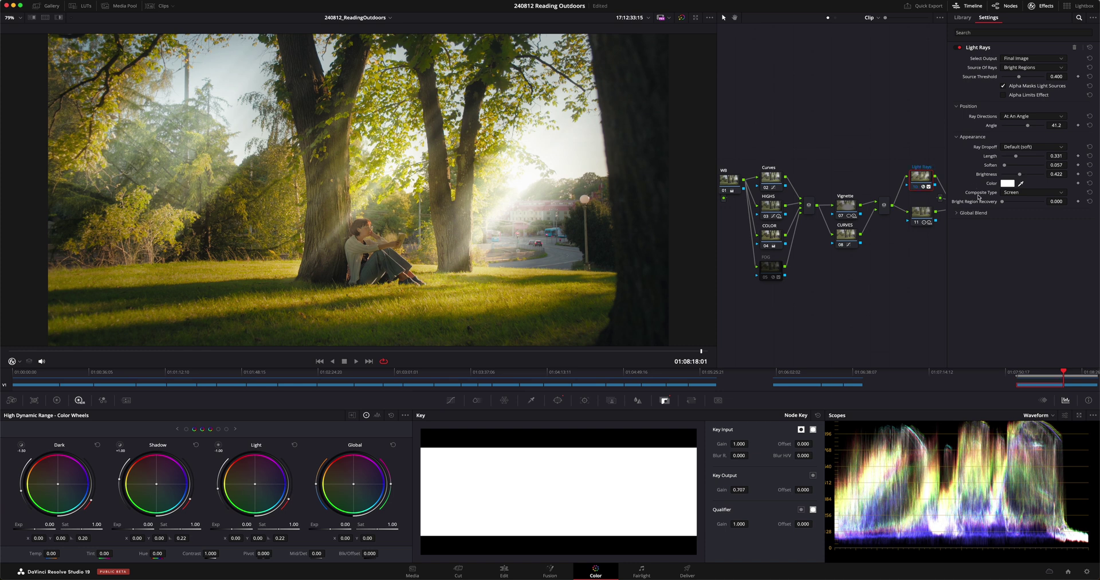
Try the Add composite type for the Light Rays effect, restore Screen, and close the effect settings
click(1029, 194)
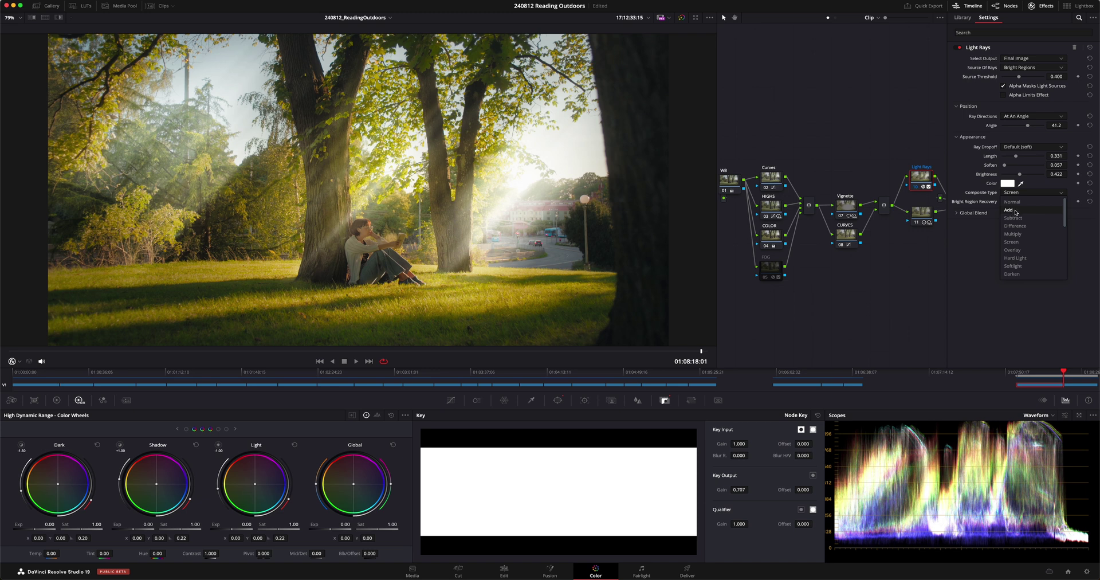
click(1016, 211)
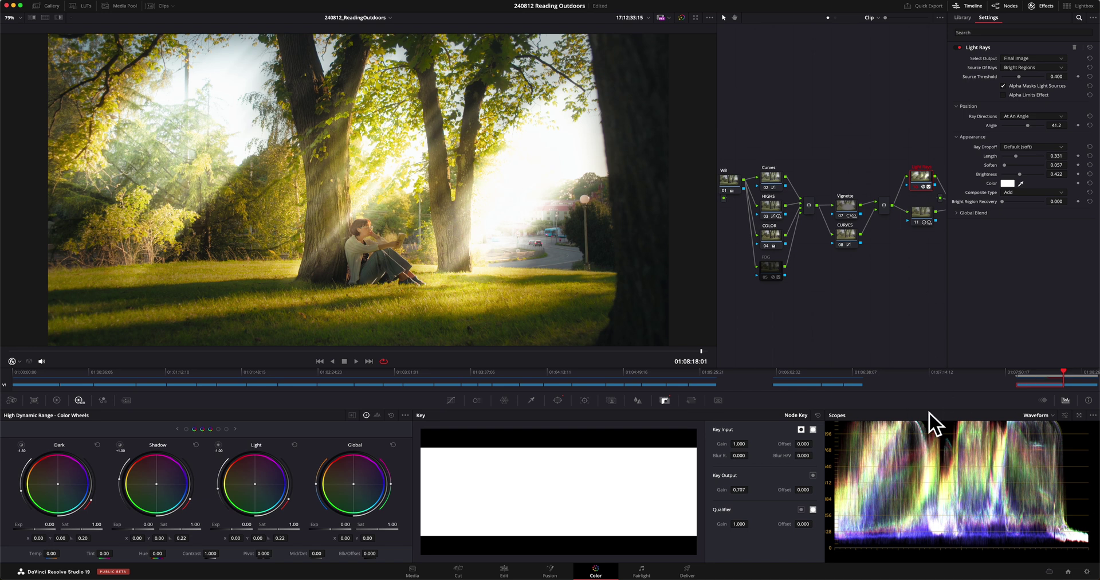
click(1041, 195)
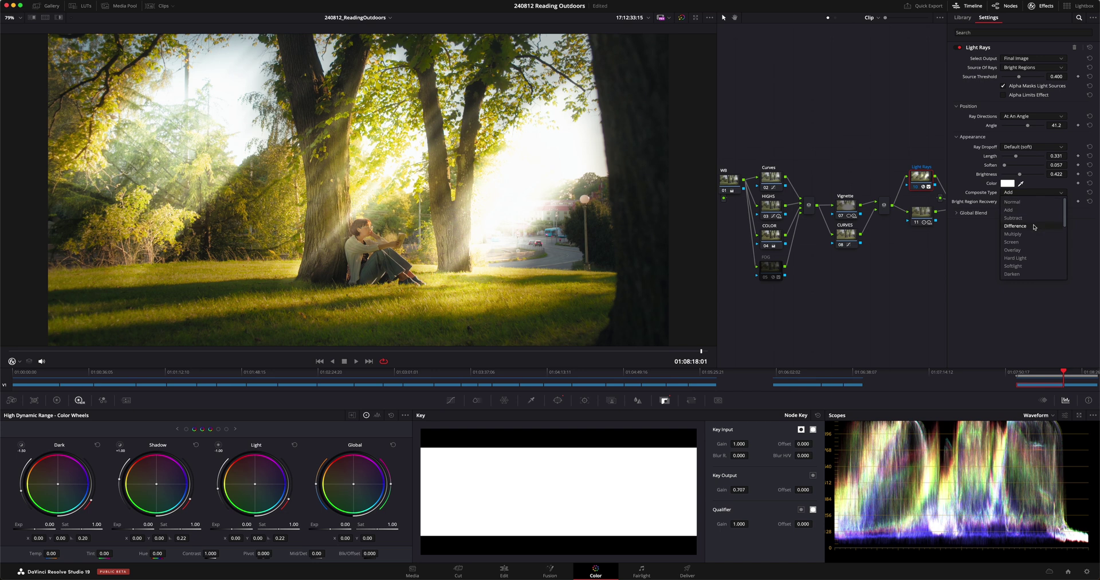
click(1016, 210)
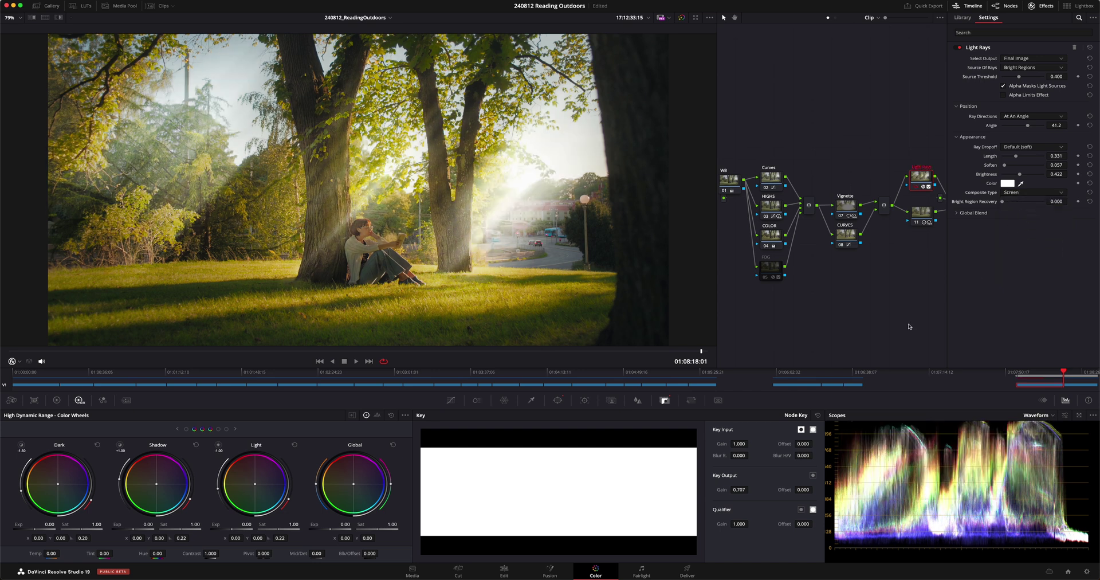
click(1033, 6)
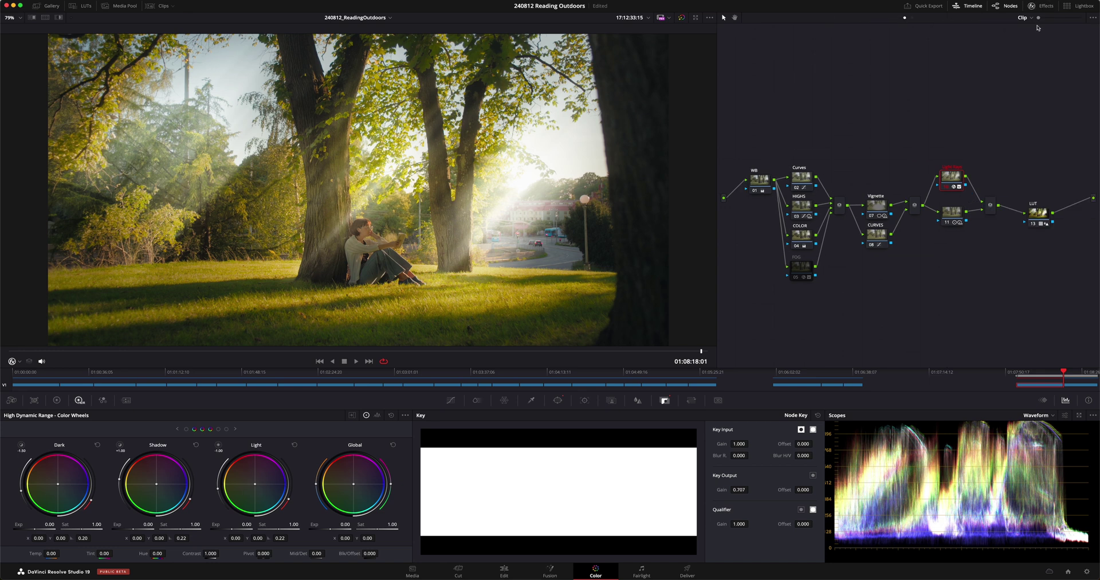
Check node 11 below the Light Rays node, and lower the Light Rays Brightness to 0.312
click(954, 215)
mouse_move(235, 529)
mouse_down()
mouse_move(141, 531)
mouse_move(227, 531)
mouse_move(217, 529)
mouse_up()
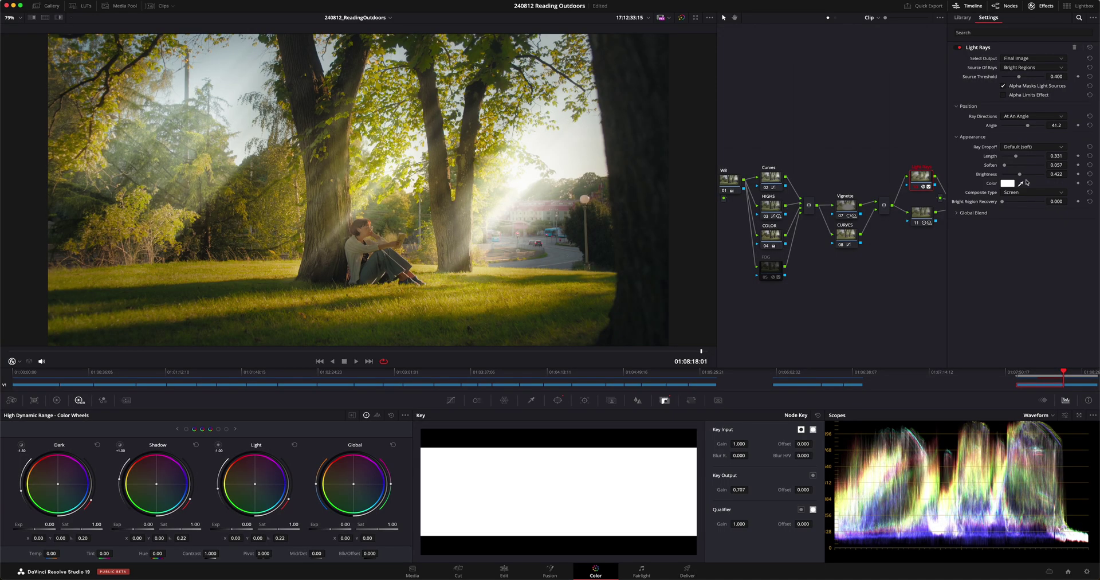
drag(1019, 175, 1015, 175)
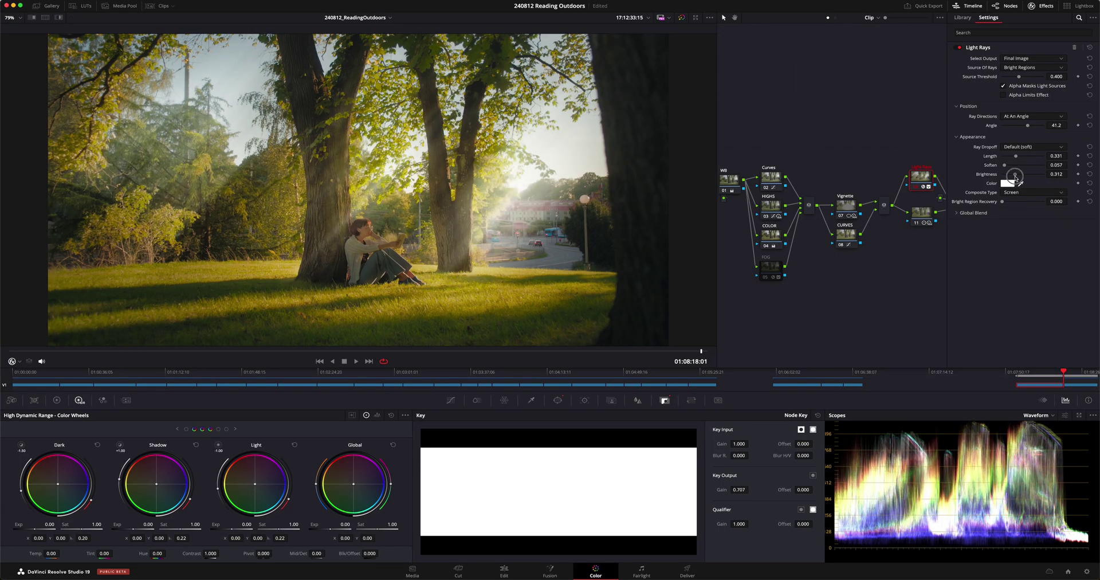
click(1040, 6)
Enable the FOG node and compare the shot with the FOG and Light Rays nodes switched off and on
click(800, 272)
click(795, 279)
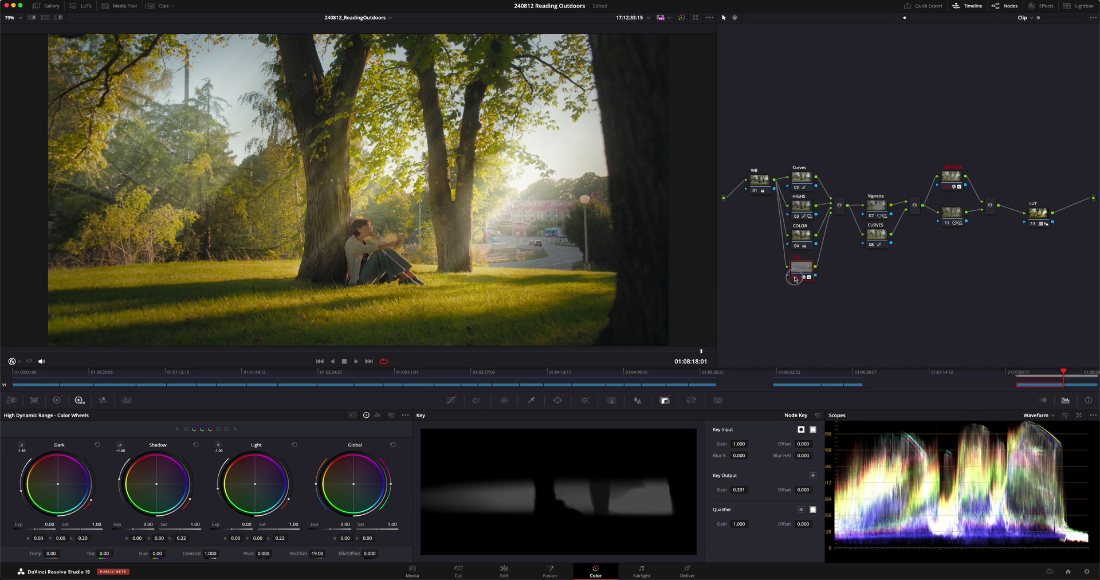
click(795, 279)
click(795, 279)
click(795, 279)
click(795, 279)
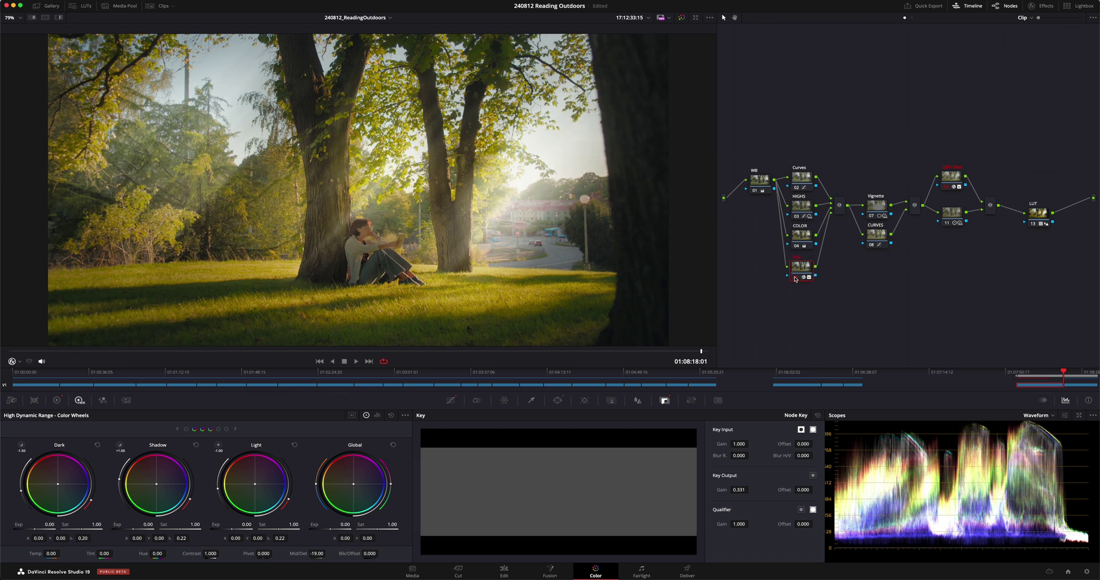
click(795, 279)
click(795, 279)
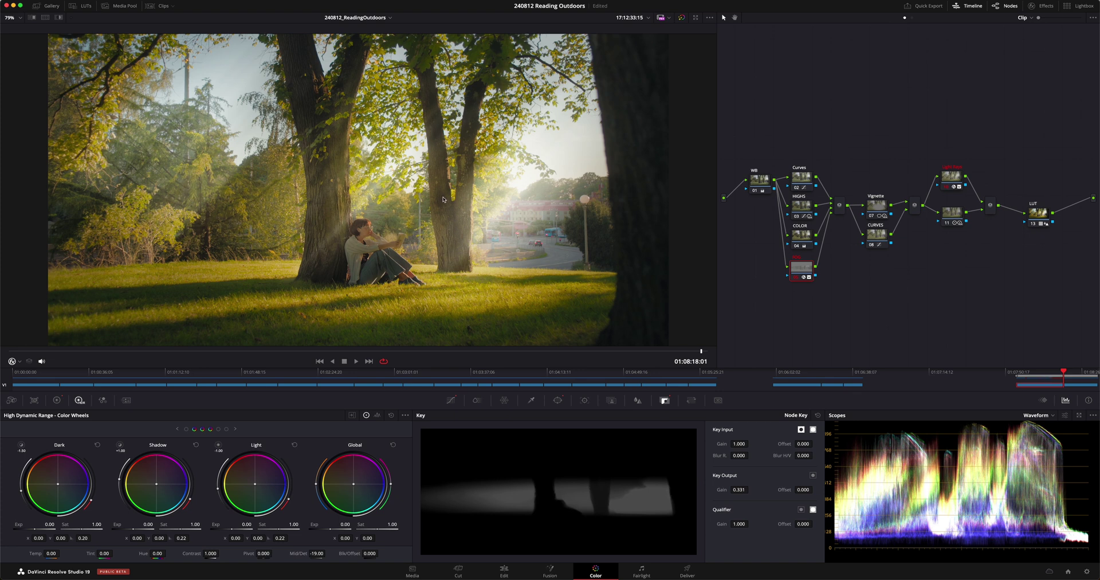
click(947, 187)
click(946, 187)
Add a parallel node below the FOG node, find the Depth Map effect in the effects library and apply it to the new node
key(alt+s)
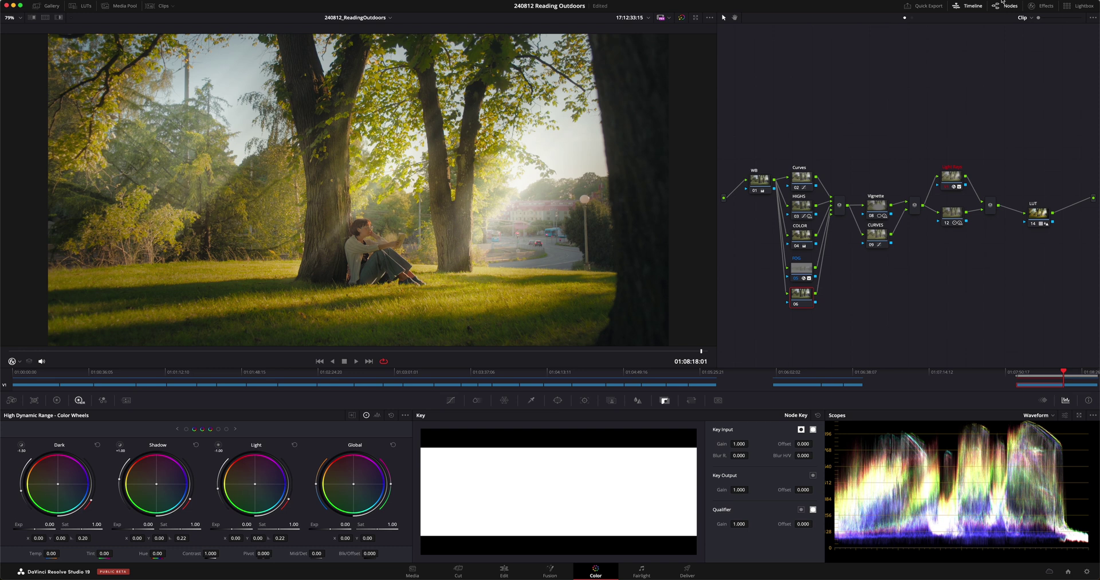
click(1044, 7)
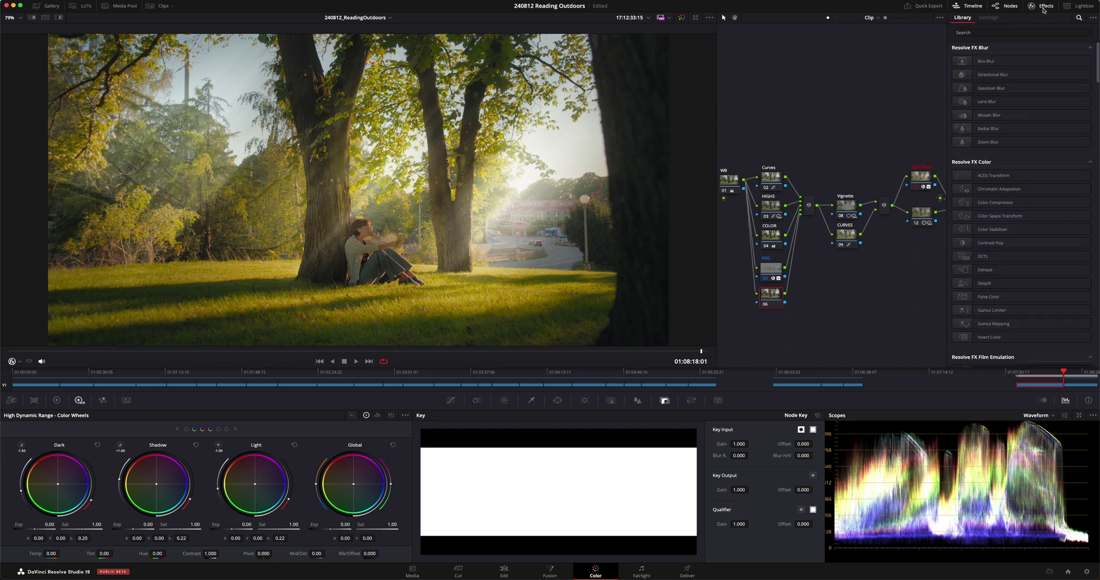
click(1033, 31)
text(dept)
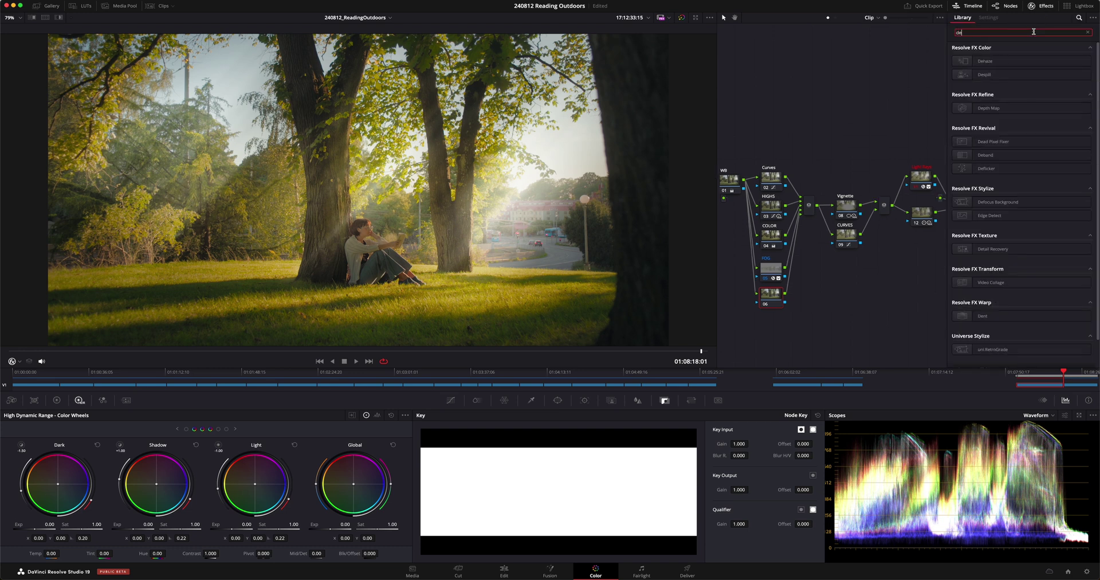
drag(988, 61, 771, 302)
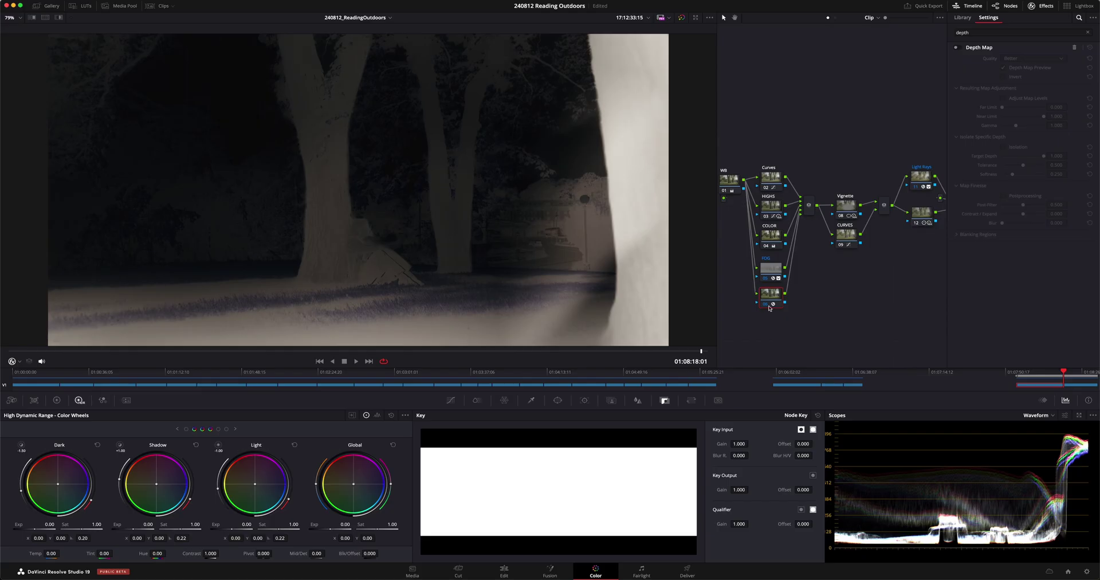
Check the FOG node's Depth Map preview and shift its circular window to Pan 59.73 and Tilt 46.12
click(771, 270)
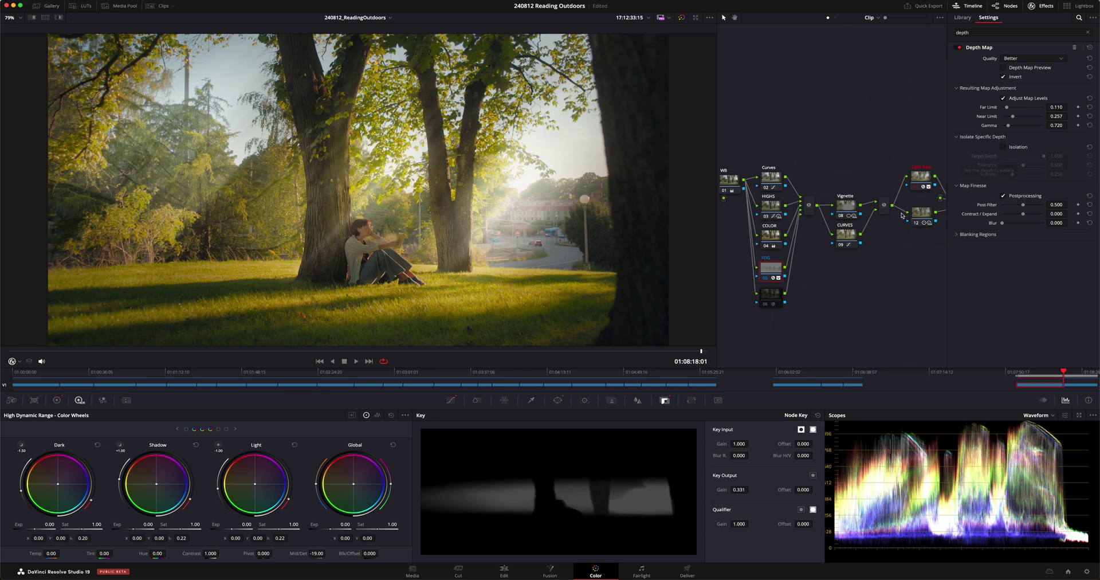
click(1003, 68)
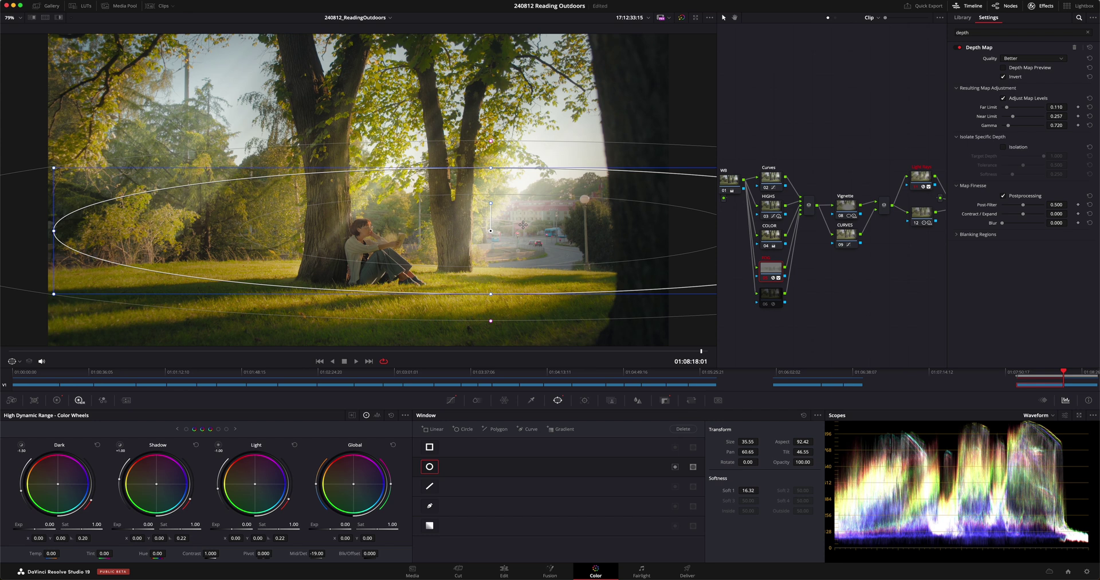
drag(523, 225, 510, 246)
drag(426, 259, 555, 236)
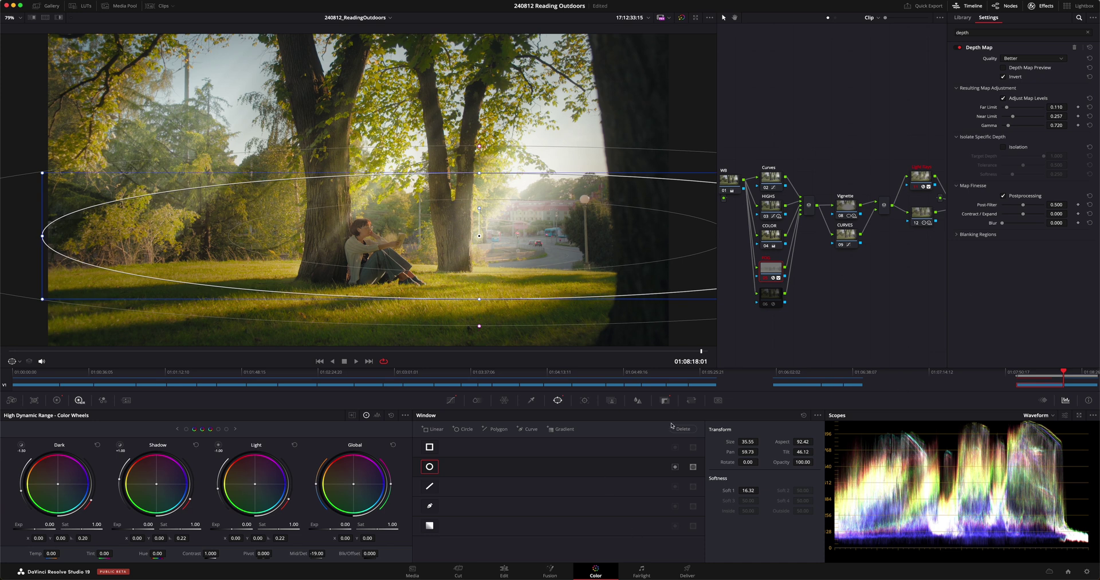
Raise the FOG node's Key Output gain to 1.000 to judge its window and primaries, and settle on a gain of 0.414
click(665, 400)
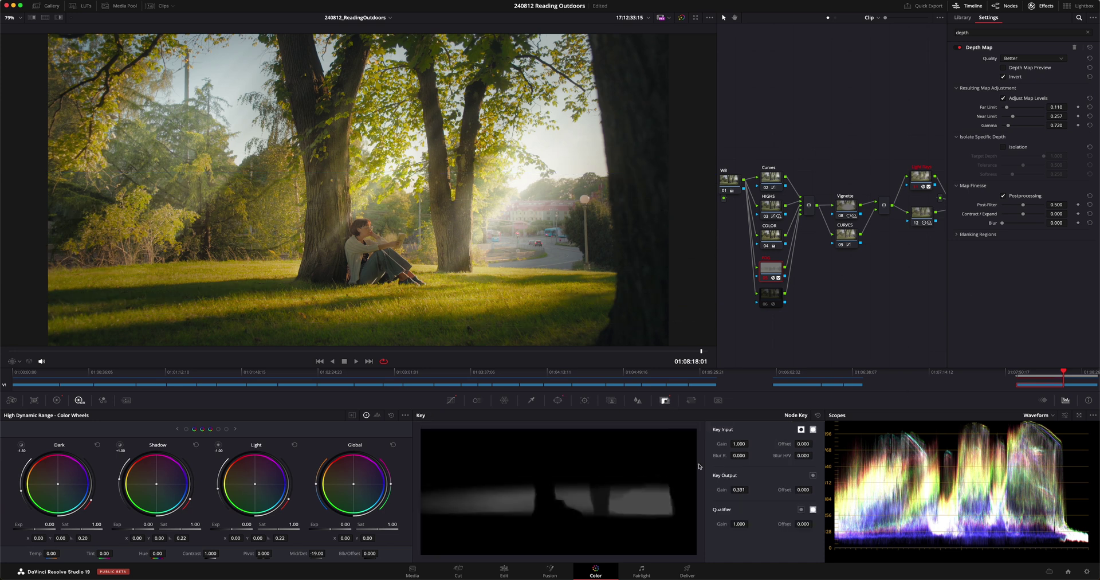
double_click(715, 488)
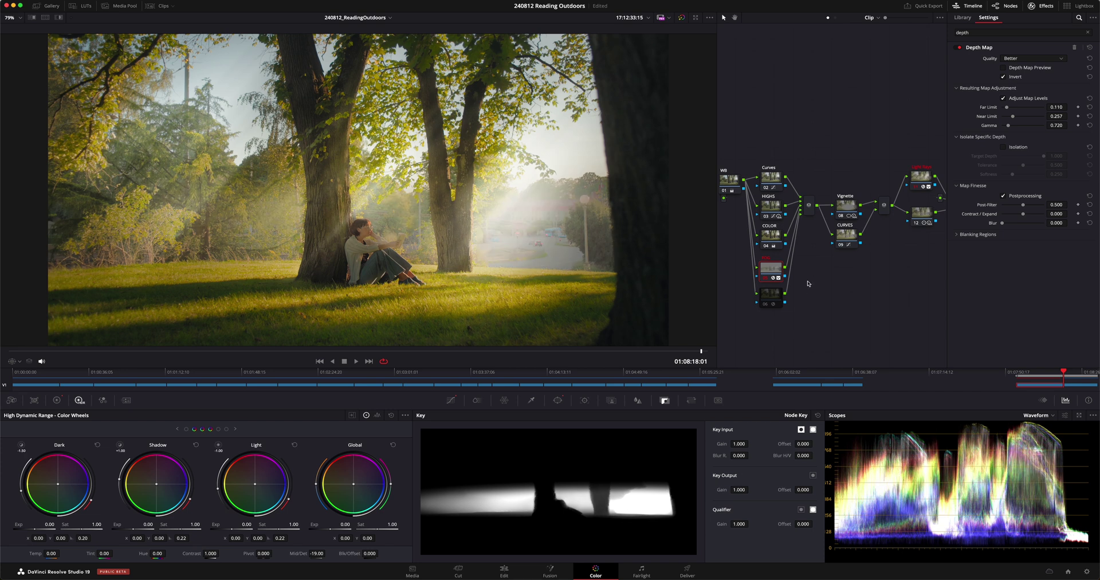
click(557, 401)
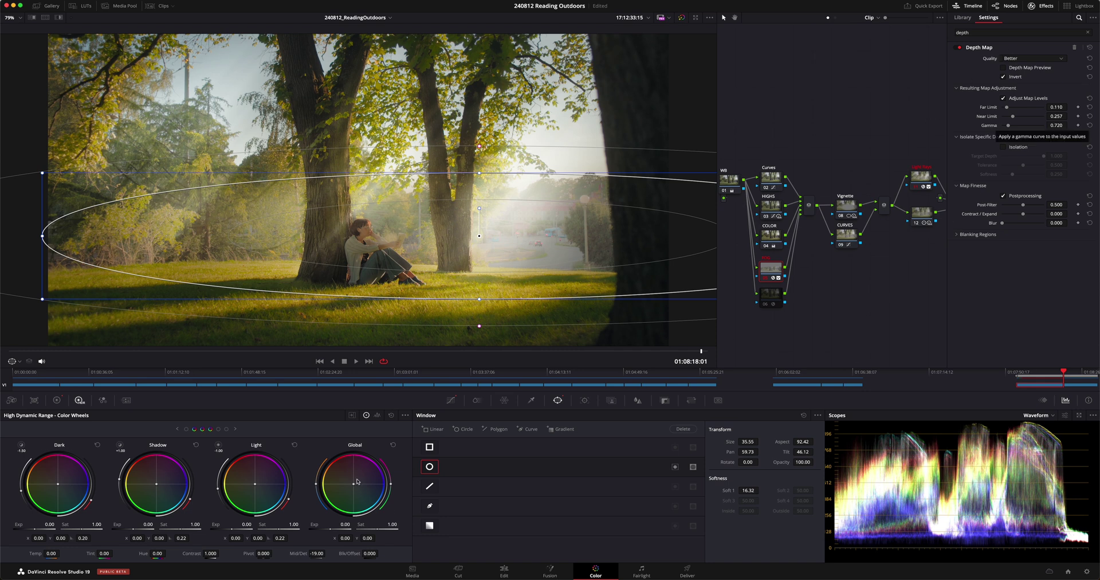
click(62, 402)
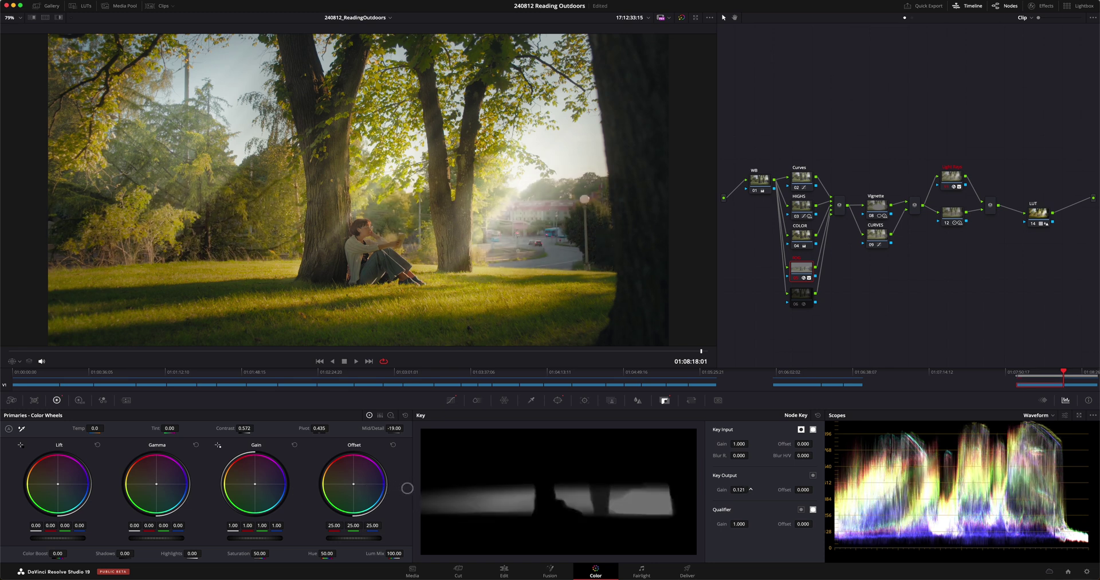
drag(750, 489, 739, 490)
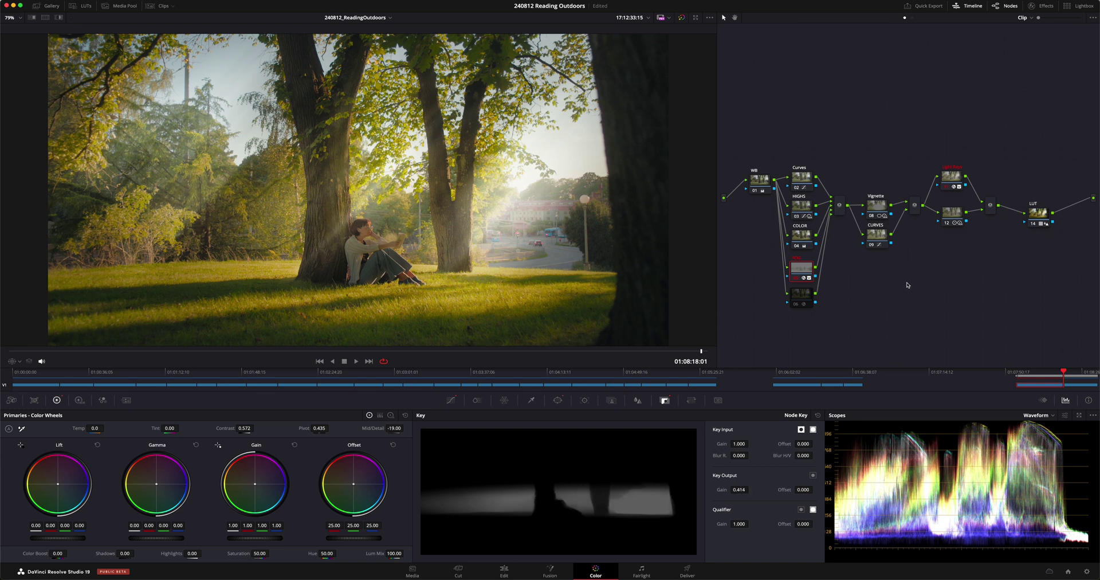
Move to the closer shot of the reader and enable its disabled nodes, from Curves through LUT, and finally FOG
click(1039, 372)
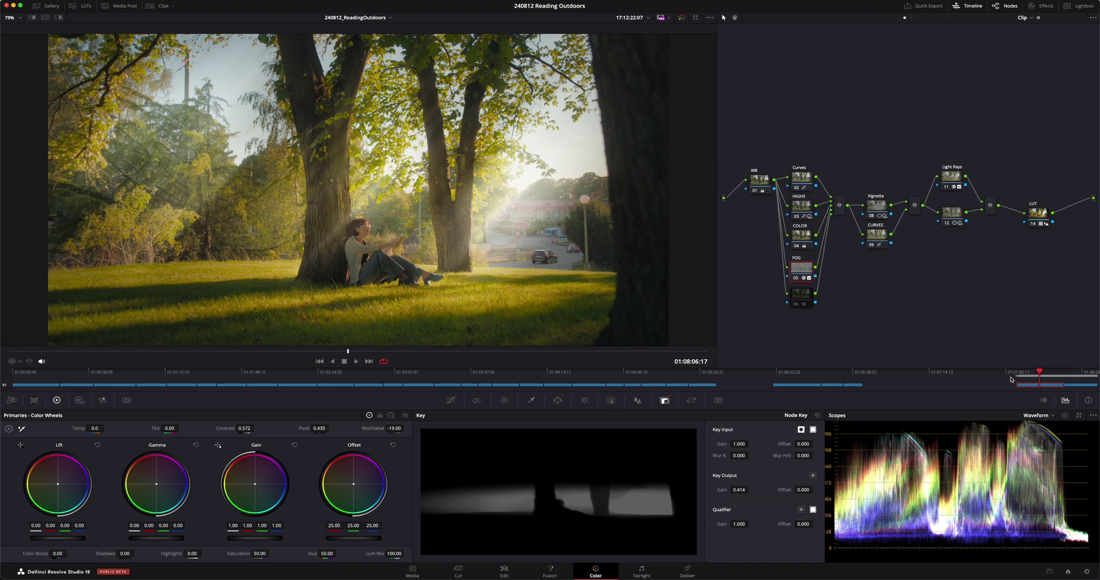
click(1069, 372)
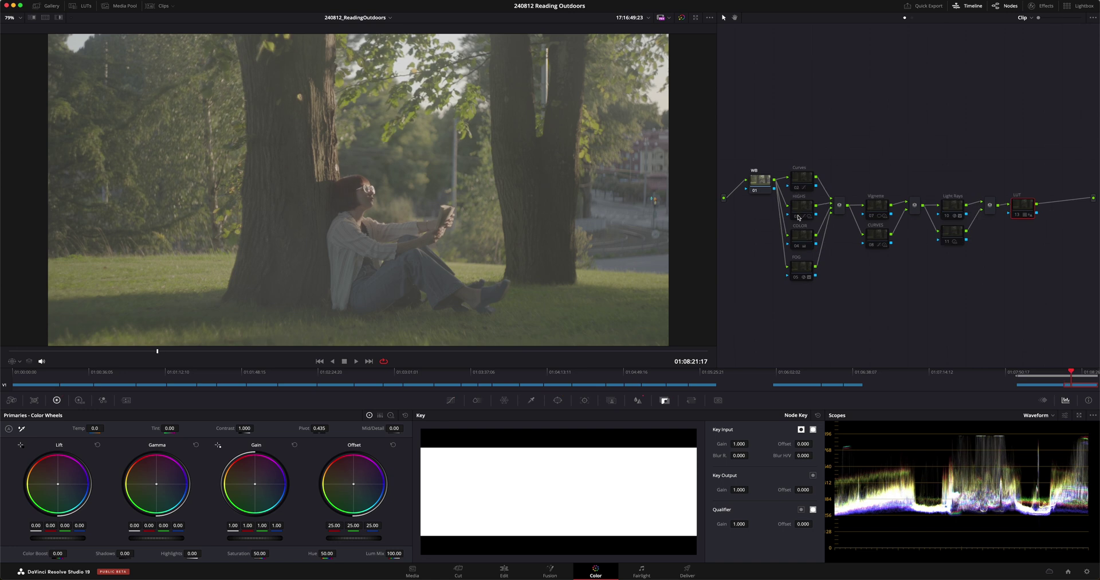
click(795, 187)
click(869, 215)
click(869, 215)
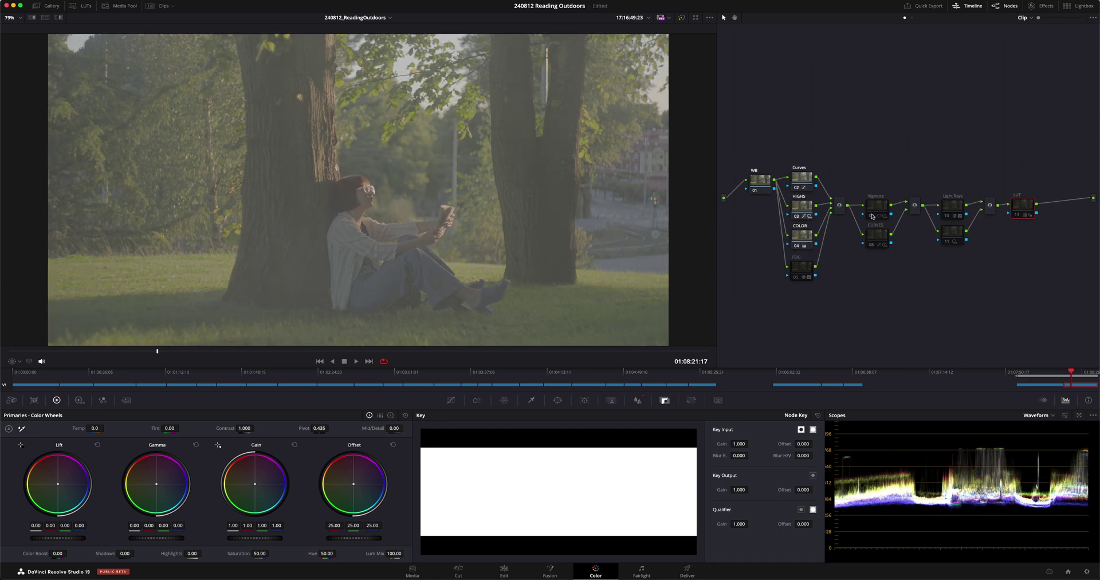
click(945, 216)
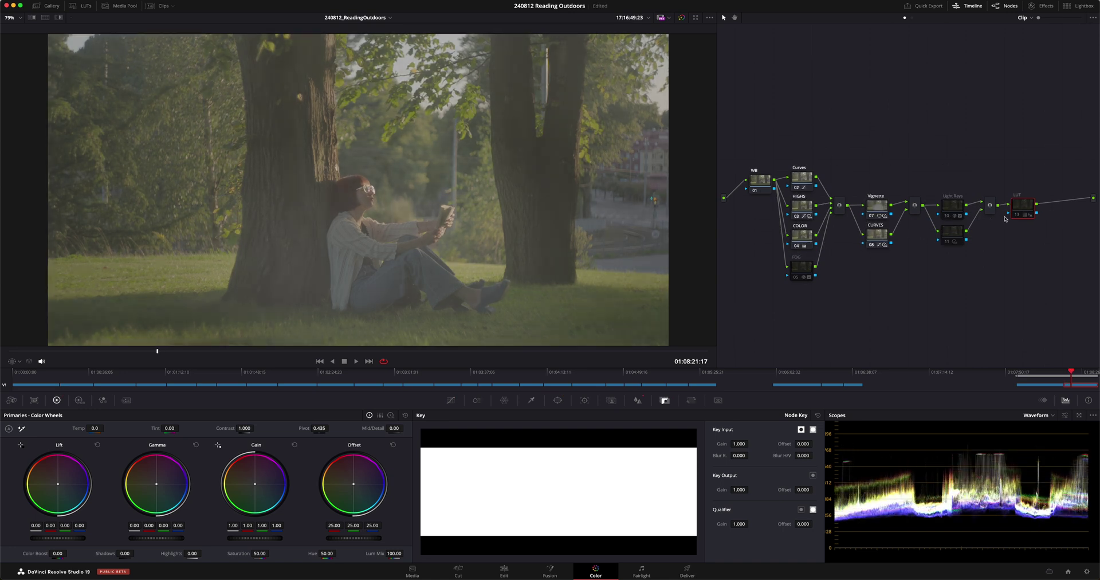
click(1017, 214)
click(956, 243)
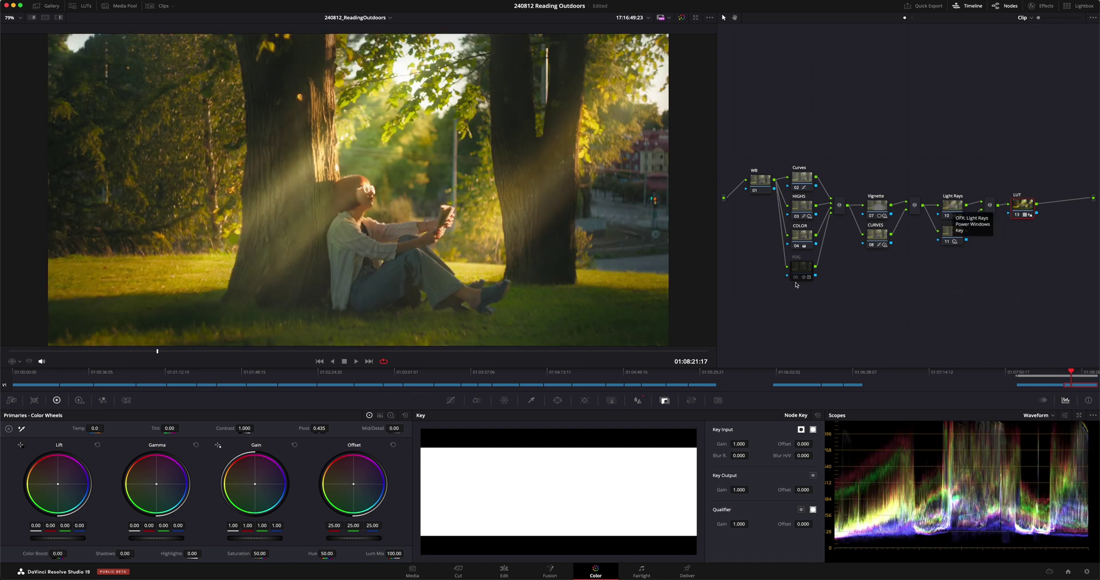
click(812, 273)
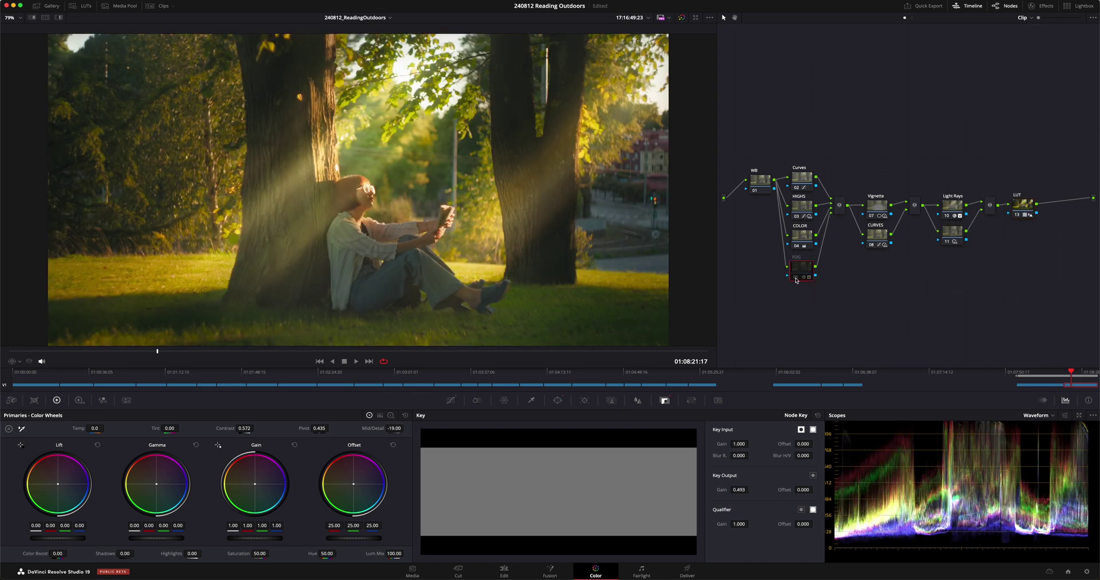
click(796, 279)
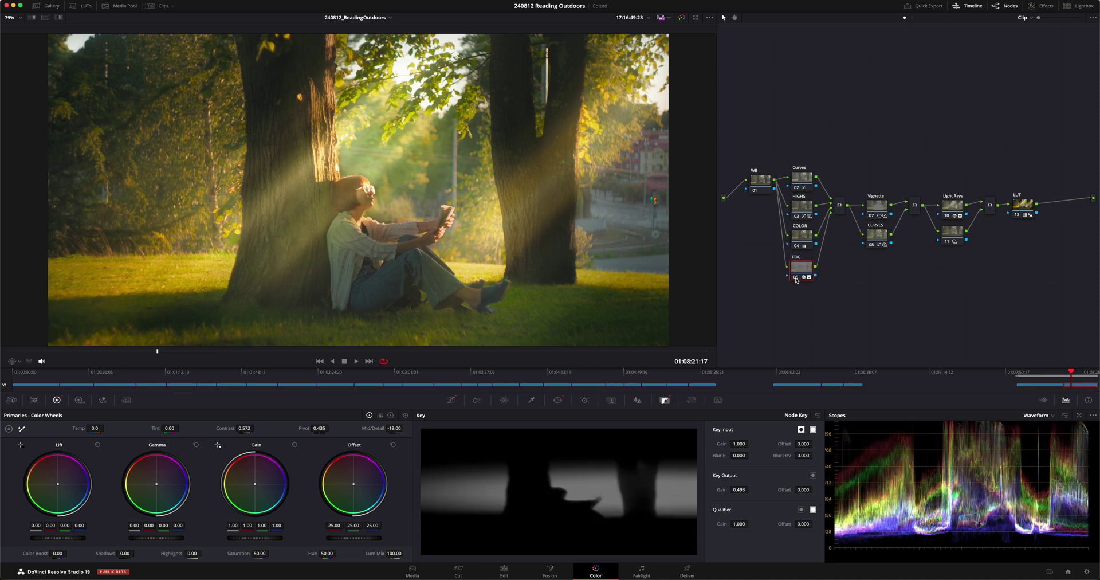
Open the FOG node's Depth Map settings and shift its circular window to Pan 71.84 and Tilt 47.21
click(1038, 6)
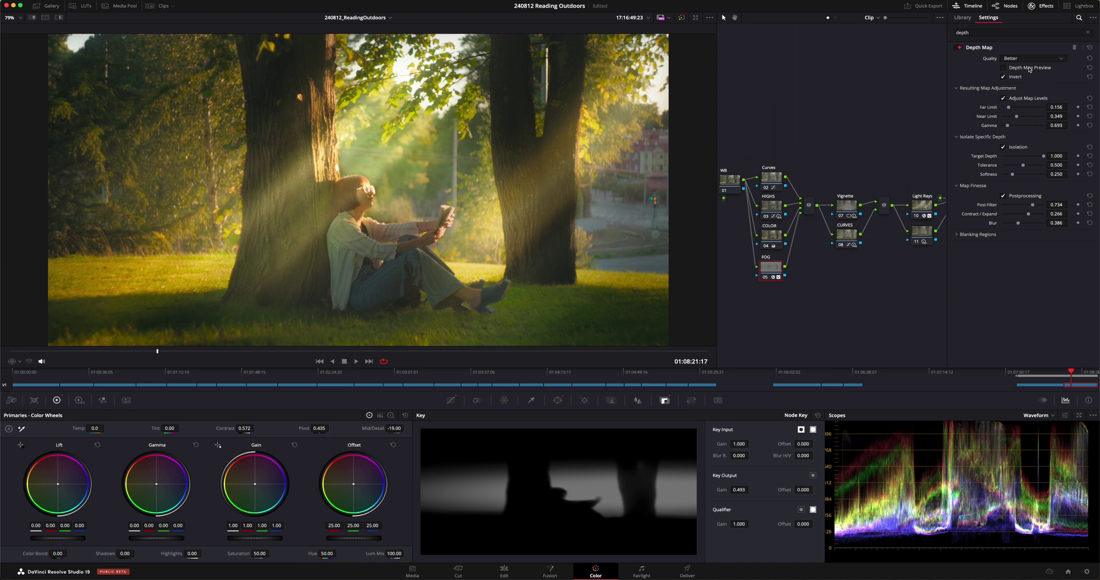
click(557, 400)
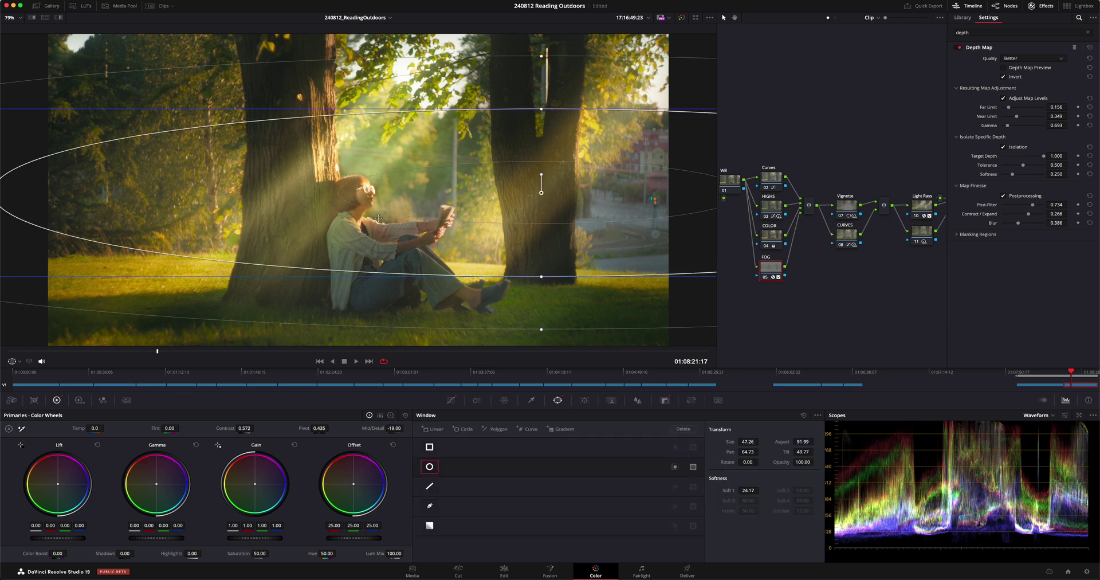
drag(506, 196, 589, 224)
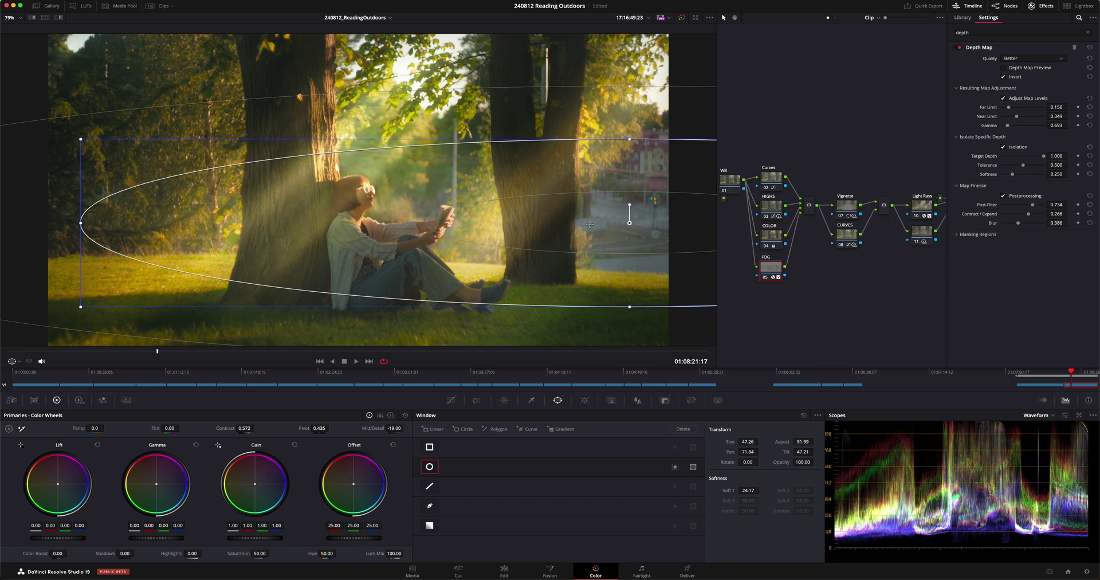
Set the Soften value of the Light Rays effect on the closer shot to 0.257
click(451, 400)
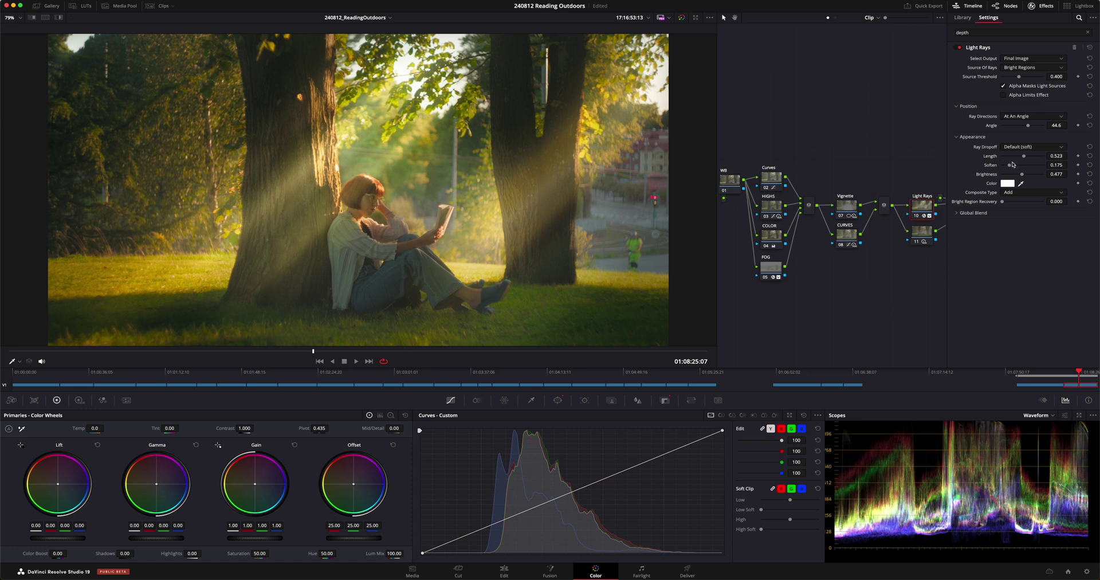
drag(1011, 166, 1013, 167)
Switch the Light Rays node's first circular window off and on to compare, and shift it to Pan 53.54 and Tilt 62.05
click(558, 400)
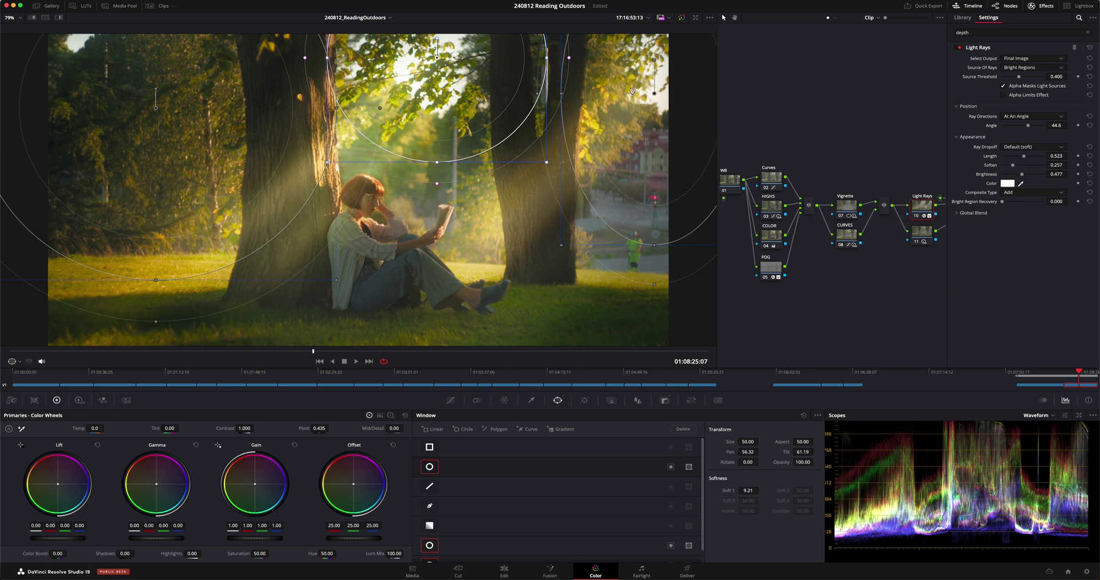
click(429, 466)
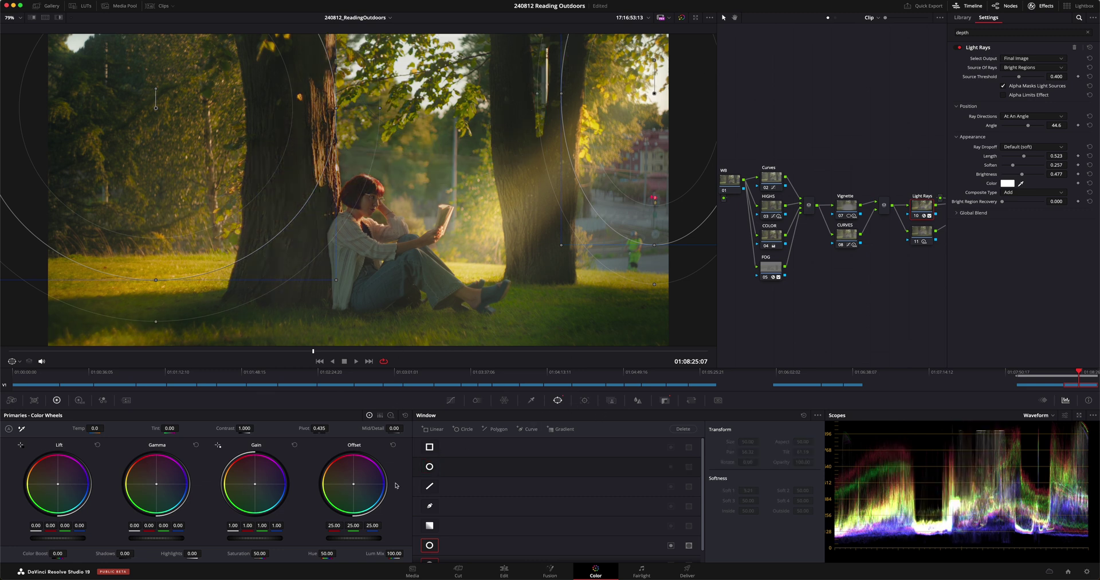
click(429, 466)
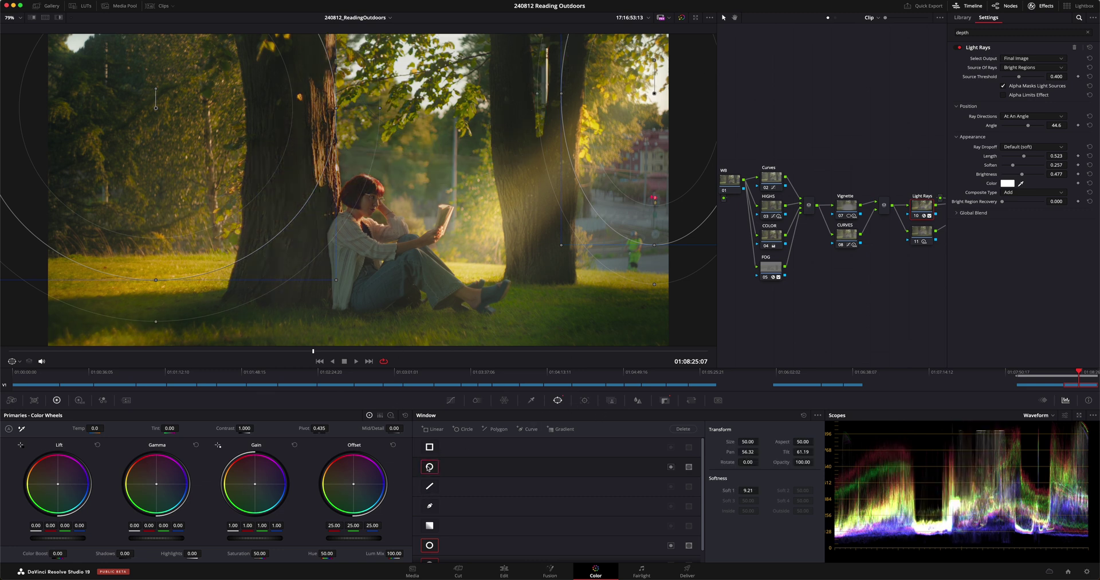
drag(445, 62, 407, 50)
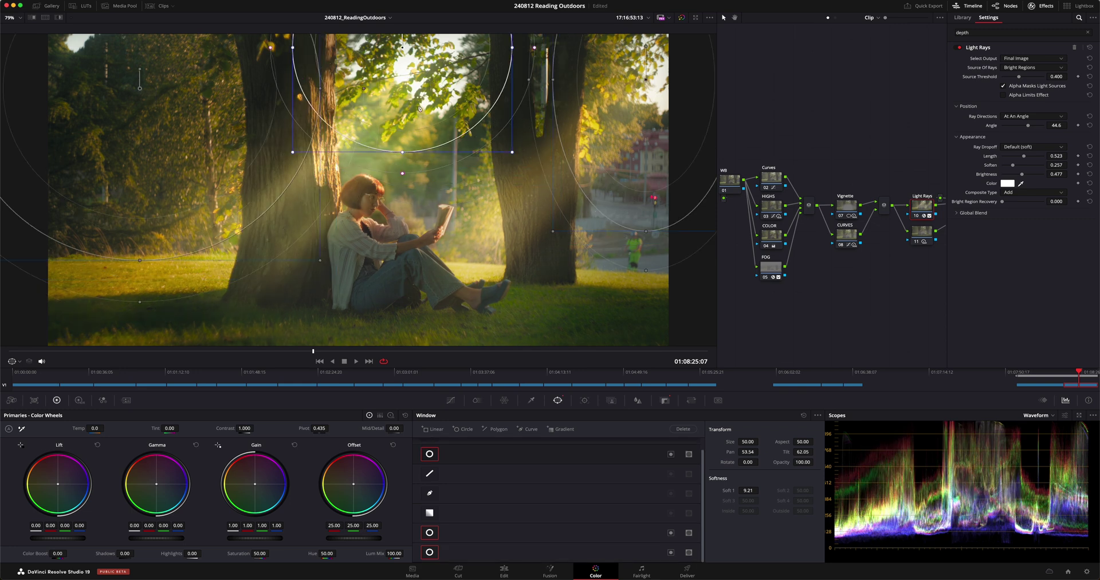